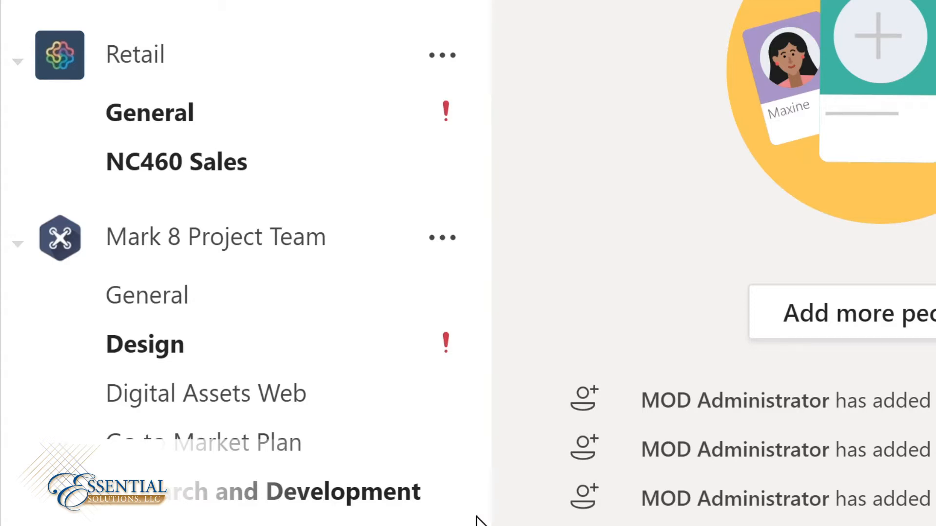
Open the Monthly Reports channel of the Sales and Marketing team
{"action": "scroll", "coordinate": [234, 292], "scroll_direction": "down", "scroll_amount": 3}
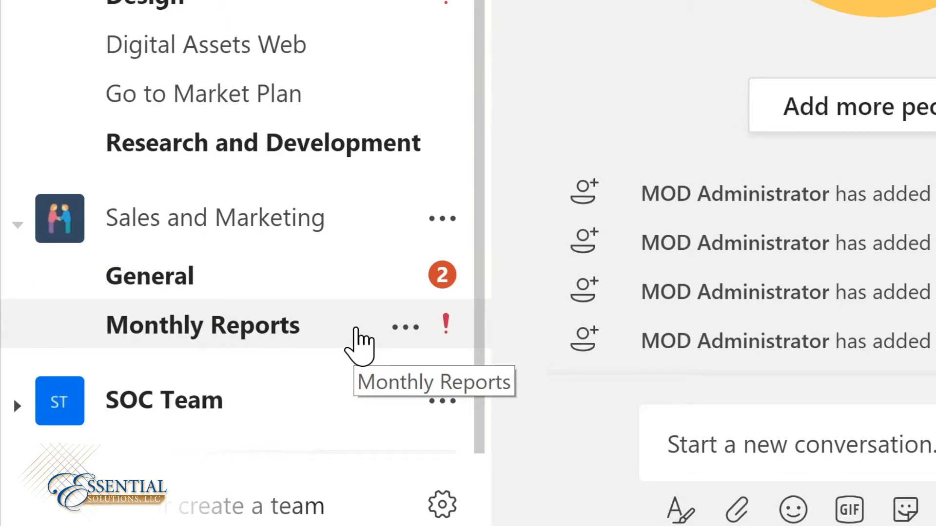
{"action": "left_click", "coordinate": [356, 328]}
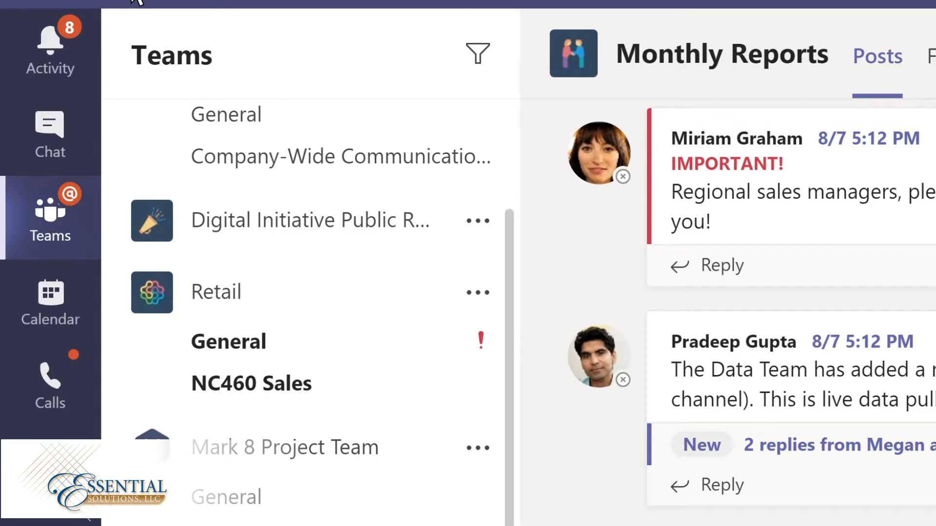
Open the Activity feed and filter it by the word "marketing"
{"action": "left_click", "coordinate": [72, 69]}
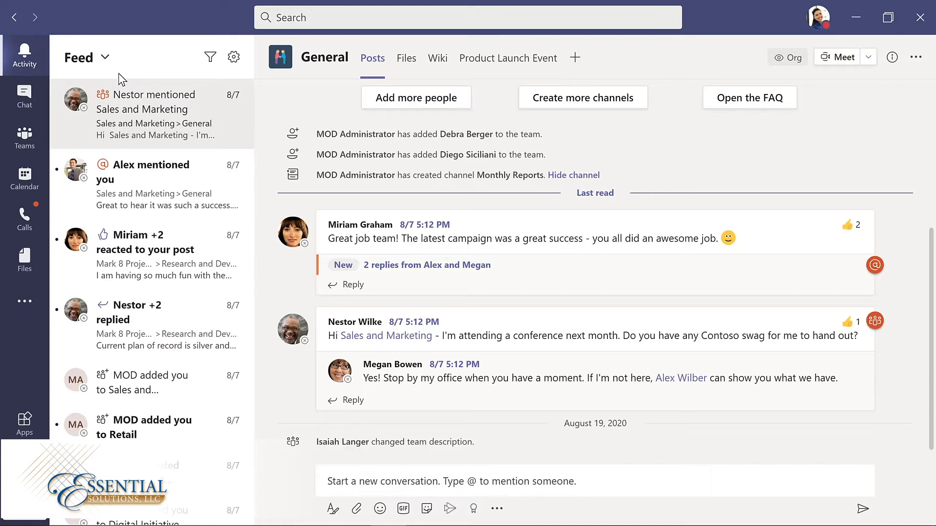
{"action": "left_click", "coordinate": [210, 59]}
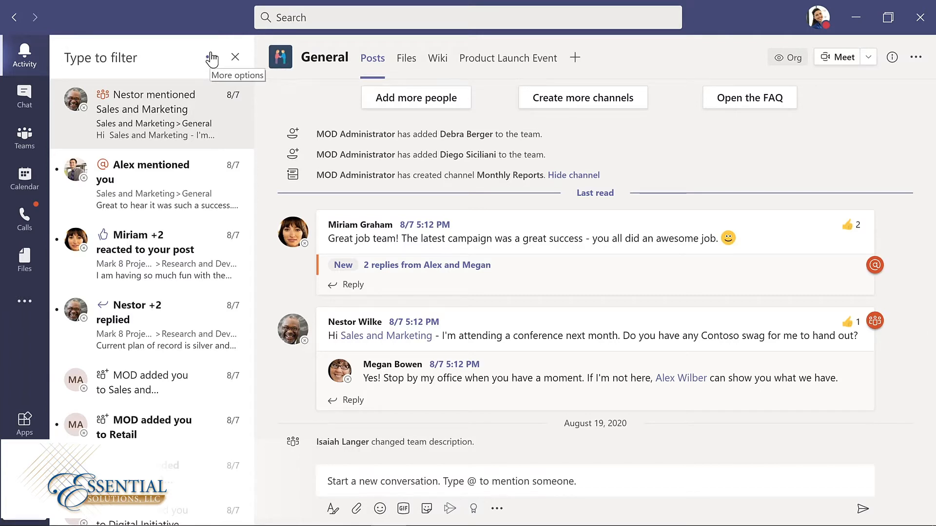
{"action": "type", "text": "ma"}
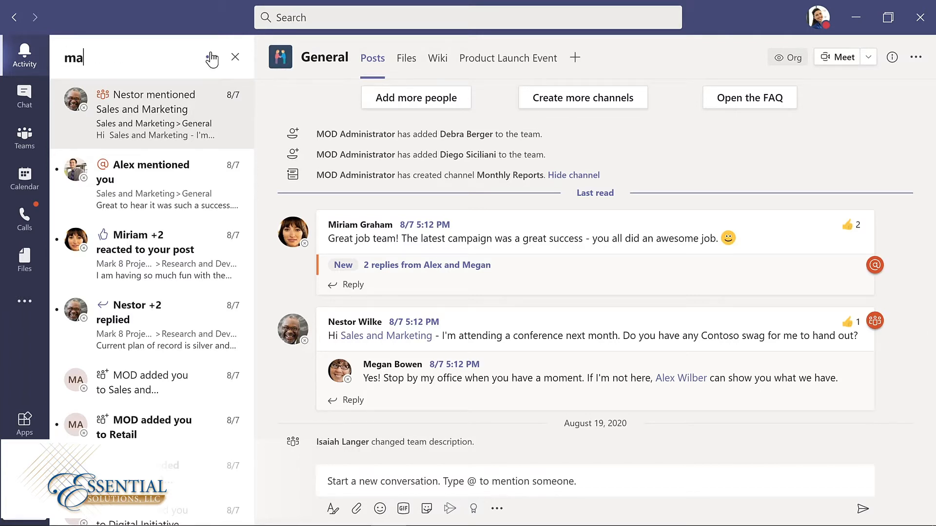
{"action": "type", "text": "rketing"}
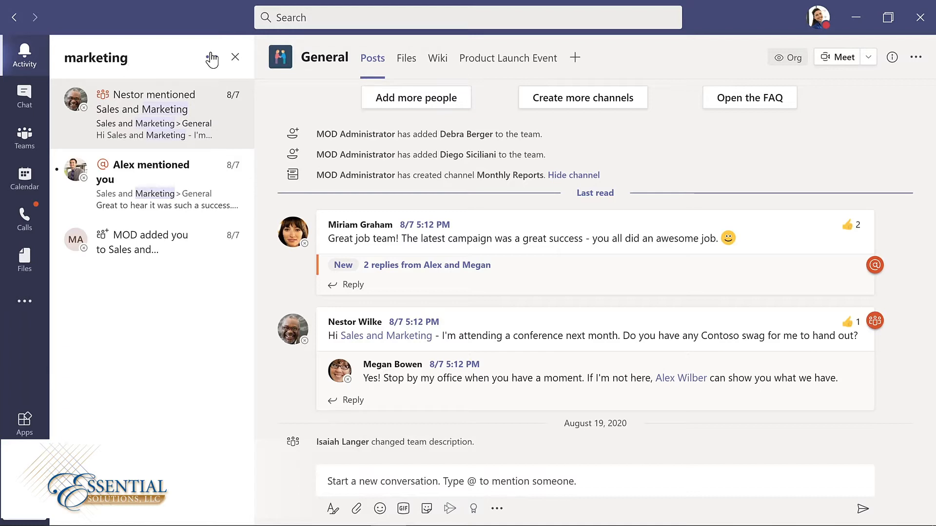
Look through the Chat, Calendar, Calls, Files and Apps areas, and view the profile options
{"action": "left_click", "coordinate": [38, 103]}
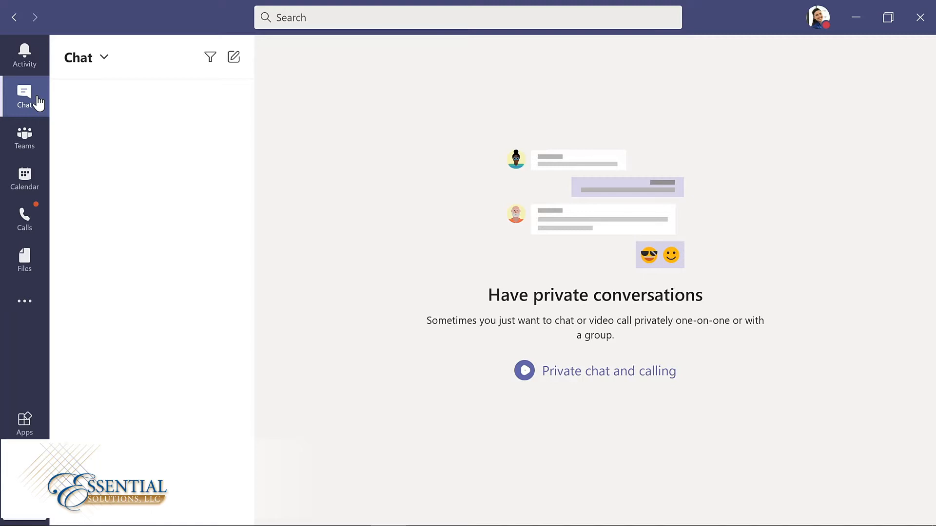
{"action": "left_click", "coordinate": [44, 181]}
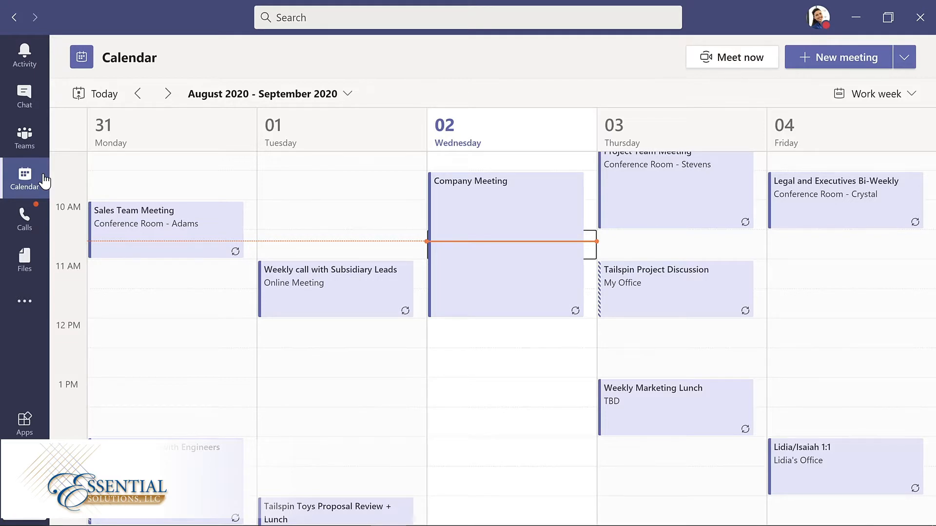
{"action": "left_click", "coordinate": [31, 224]}
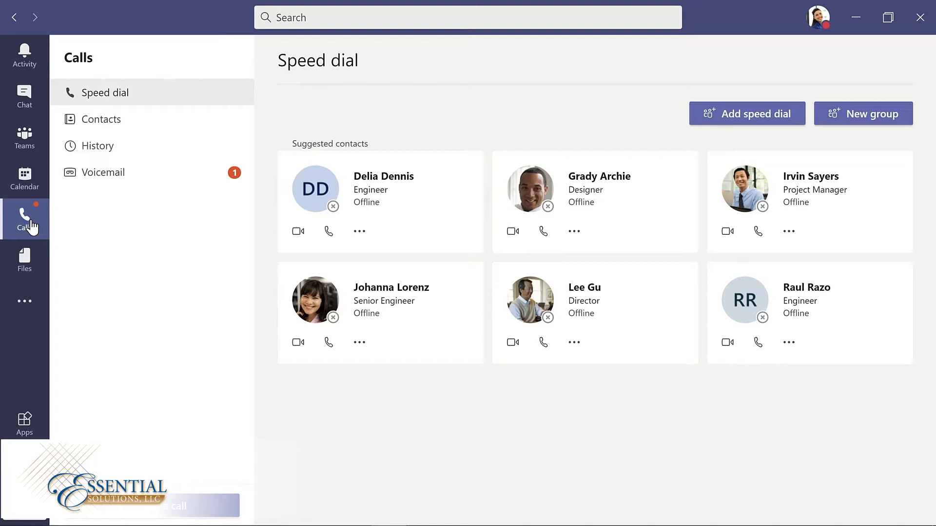
{"action": "left_click", "coordinate": [30, 261]}
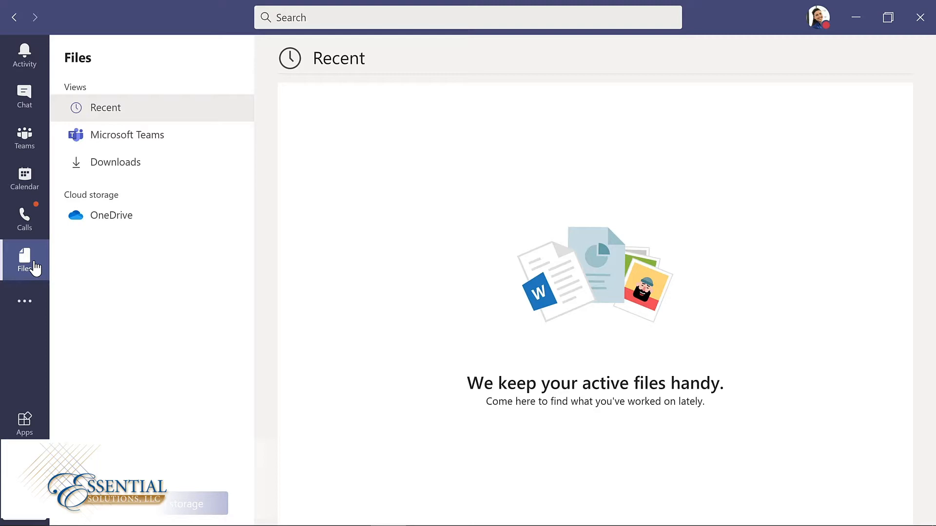
{"action": "left_click", "coordinate": [24, 424]}
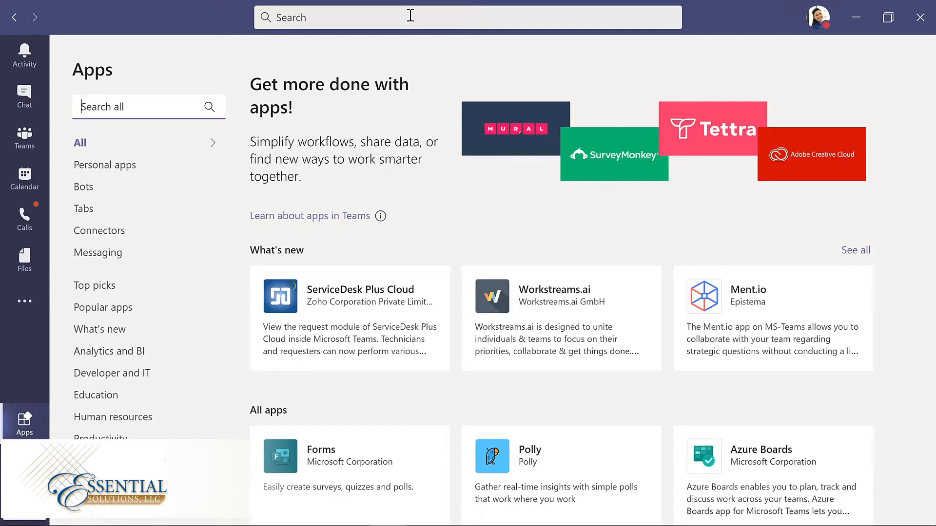
{"action": "left_click", "coordinate": [817, 24]}
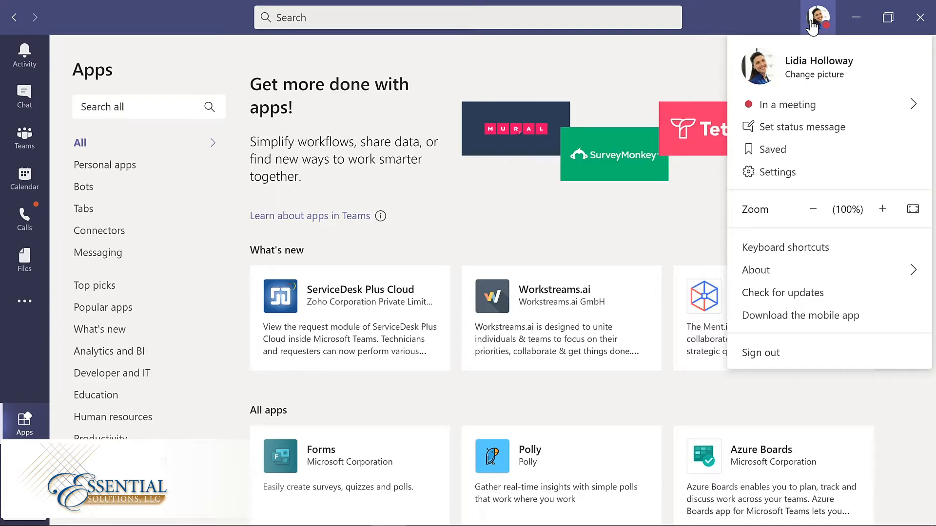
Return to the teams list and start creating a private team built from scratch
{"action": "left_click", "coordinate": [39, 143]}
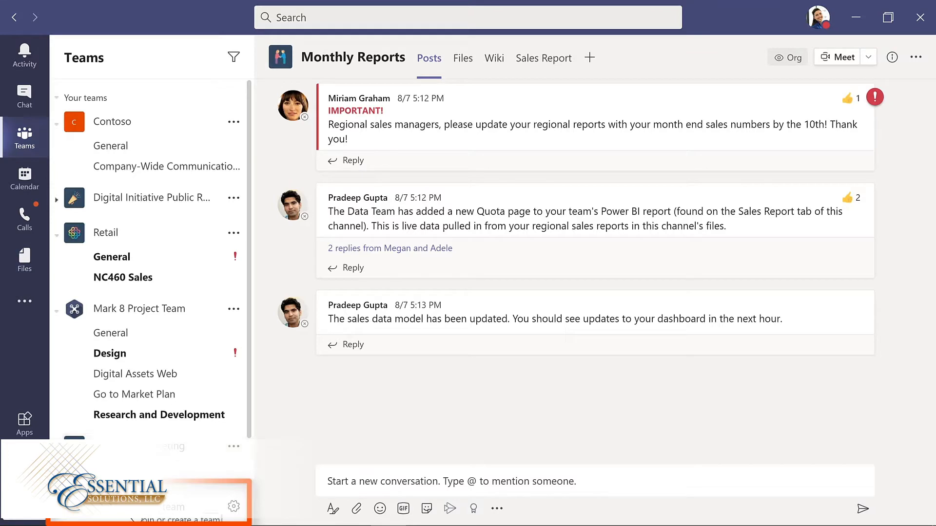
{"action": "left_click", "coordinate": [133, 519]}
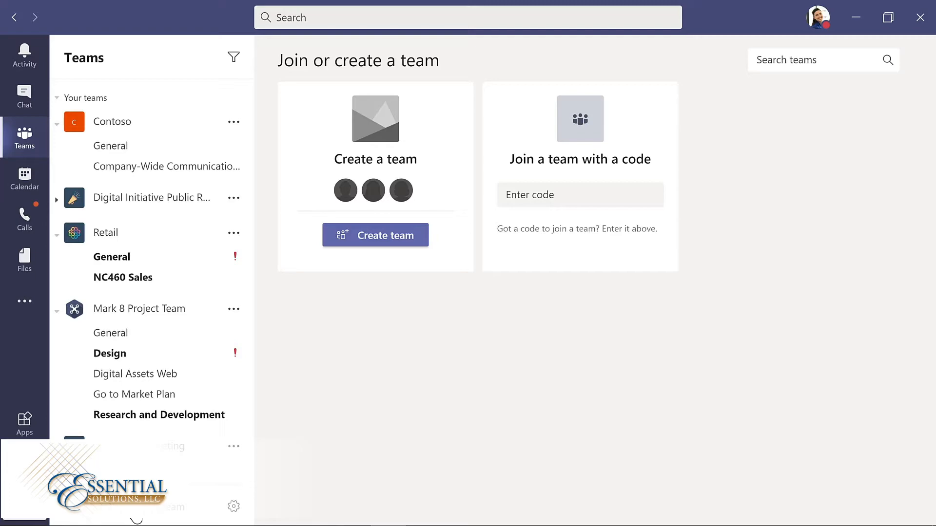
{"action": "left_click", "coordinate": [381, 235]}
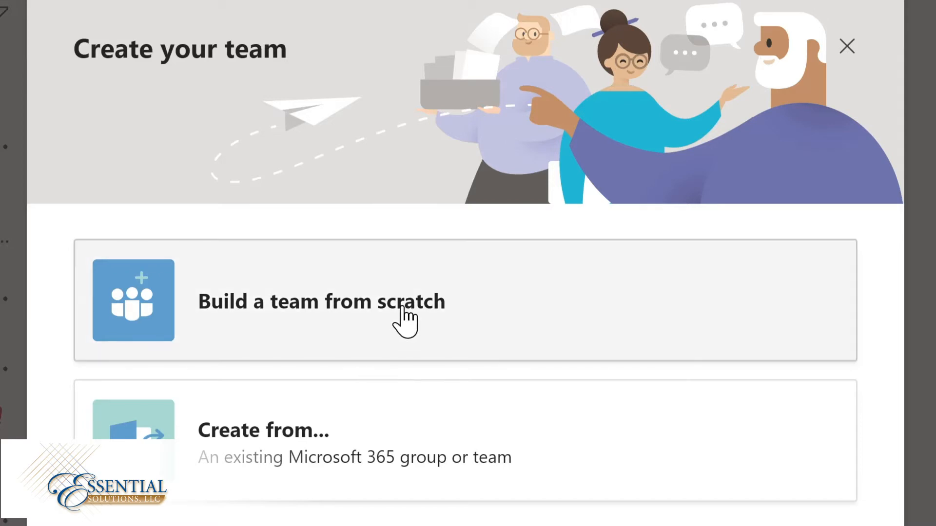
{"action": "left_click", "coordinate": [404, 322]}
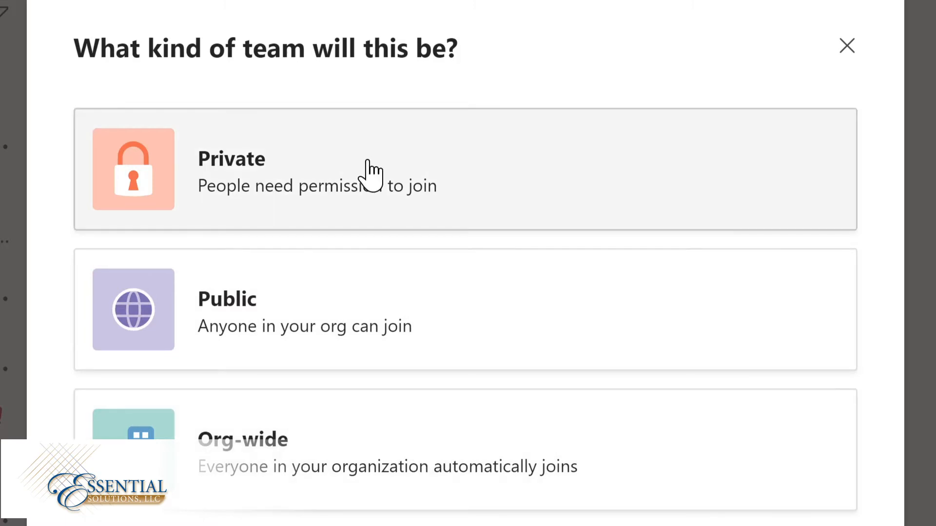
{"action": "left_click", "coordinate": [370, 173]}
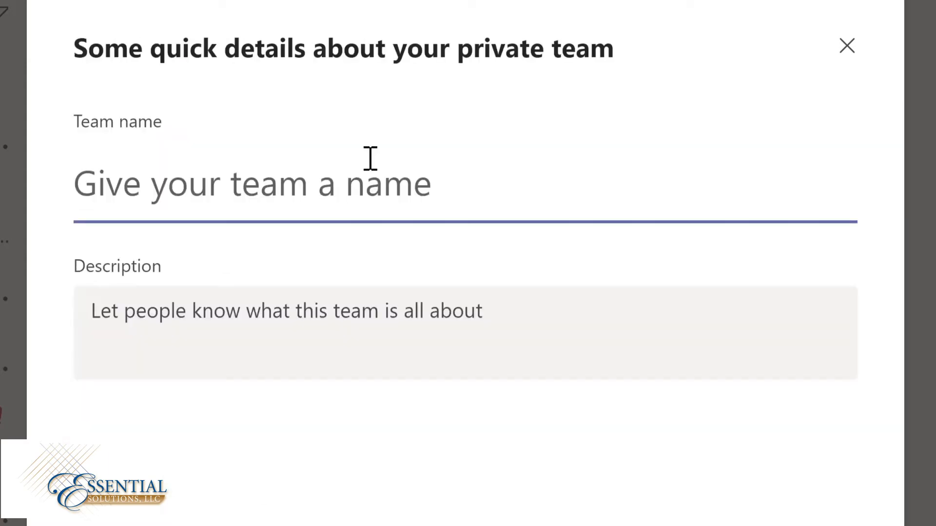
Name the team Evergreen Project Team and describe it as "Planning and development of Contoso learning management system"
{"action": "type", "text": "Evergre"}
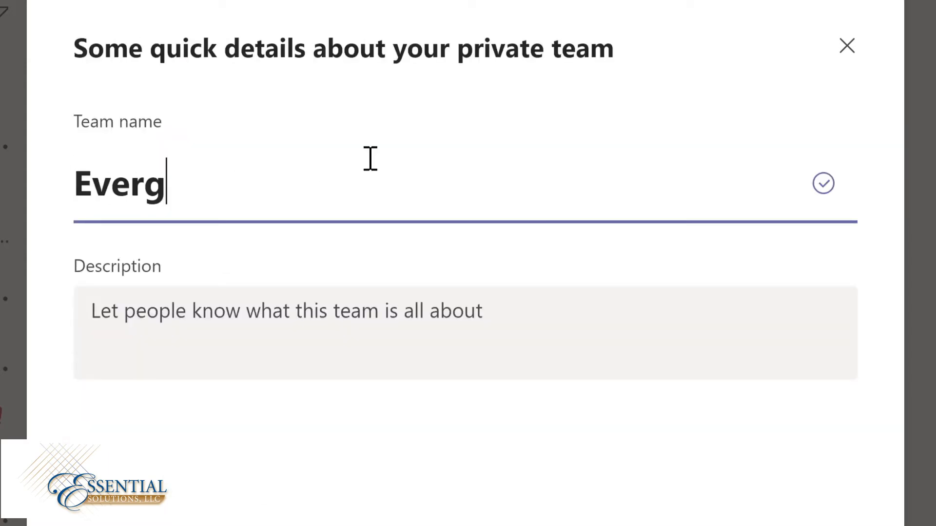
{"action": "type", "text": "en Project Team"}
{"action": "key", "text": "Tab"}
{"action": "type", "text": "Planning and development of Contoso learning management system"}
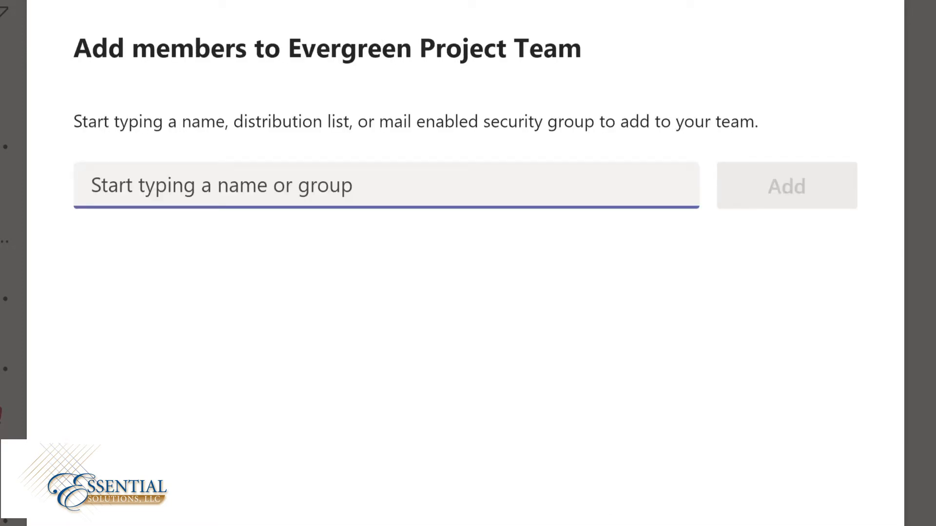
Add the planner, project manager, IT admin and HR manager as members of the Evergreen Project Team and finish the setup
{"action": "type", "text": "Lynn"}
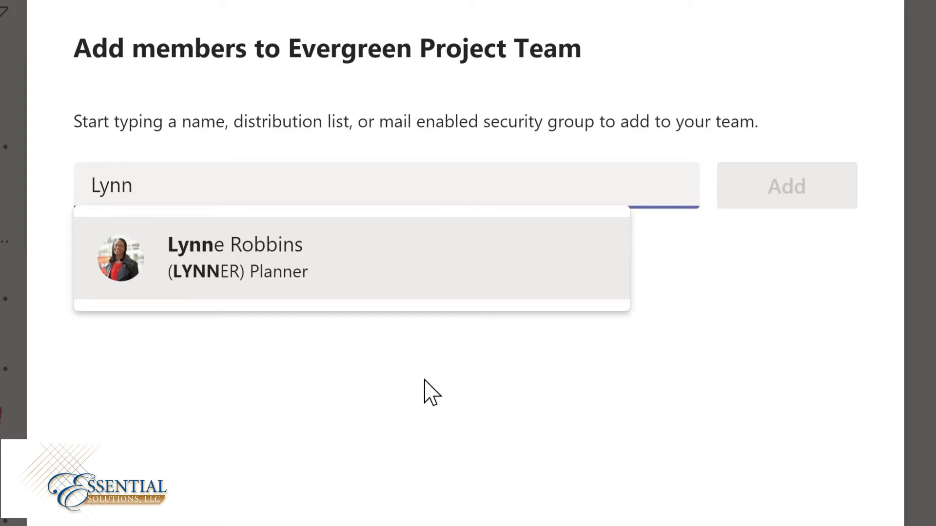
{"action": "left_click", "coordinate": [276, 271]}
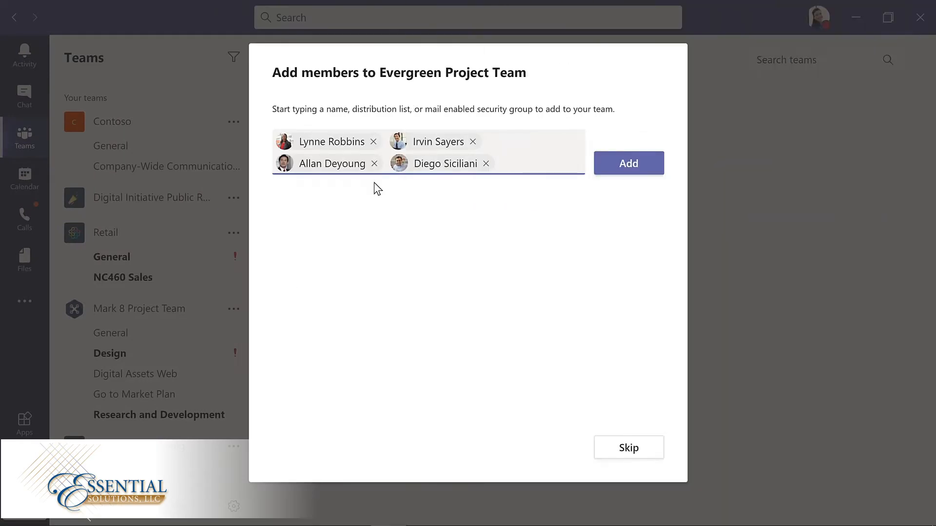
{"action": "left_click", "coordinate": [630, 168]}
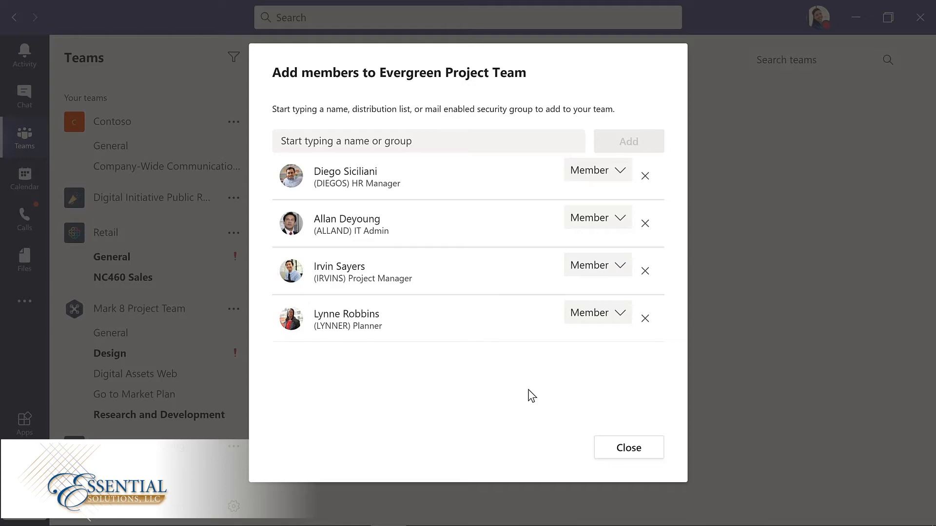
{"action": "left_click", "coordinate": [627, 448]}
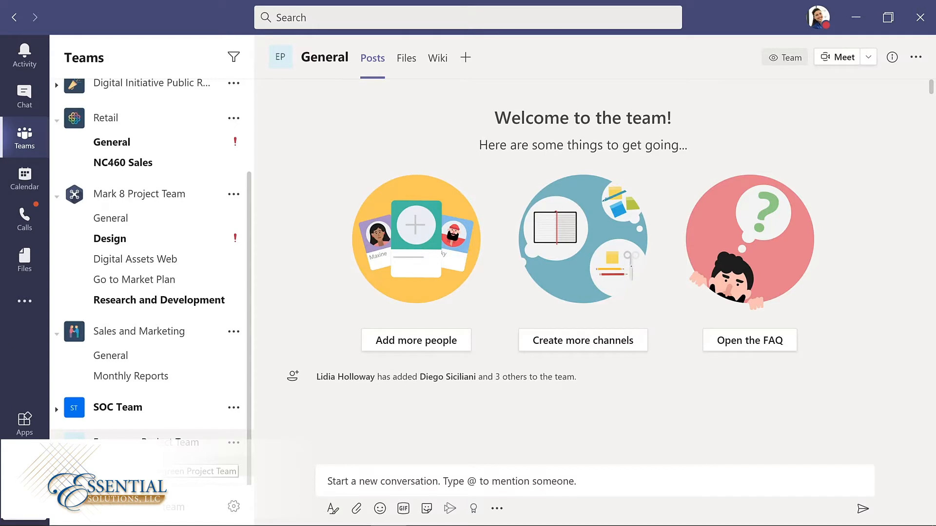
Move the Evergreen Project Team directly above Sales and Marketing in the teams list
{"action": "left_click_drag", "start_coordinate": [149, 436], "coordinate": [147, 247]}
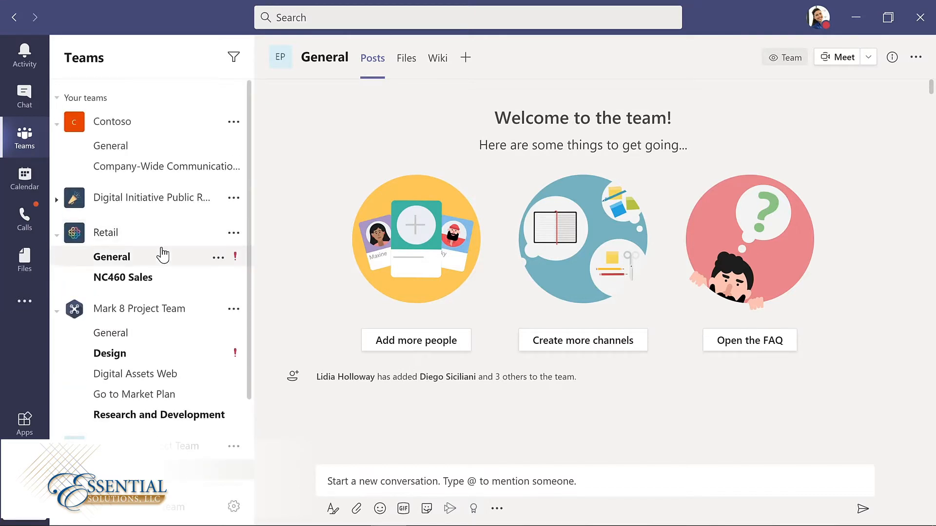
{"action": "scroll", "coordinate": [250, 460], "scroll_direction": "down", "scroll_amount": 2}
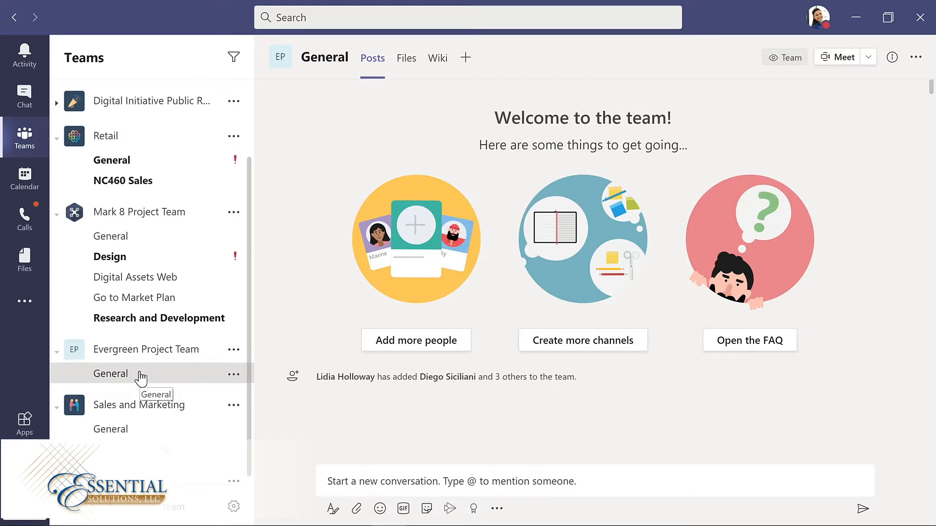
Post "I'm excited to start planning our new LMS!" with a smile emoji in the Evergreen Project Team's General channel
{"action": "left_click", "coordinate": [328, 483]}
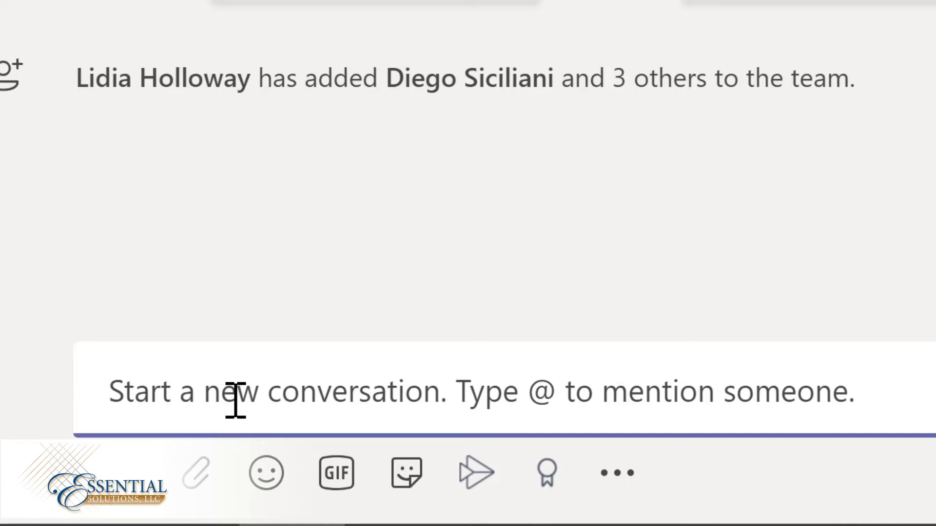
{"action": "type", "text": "I'm excited to start planning our new LMS!"}
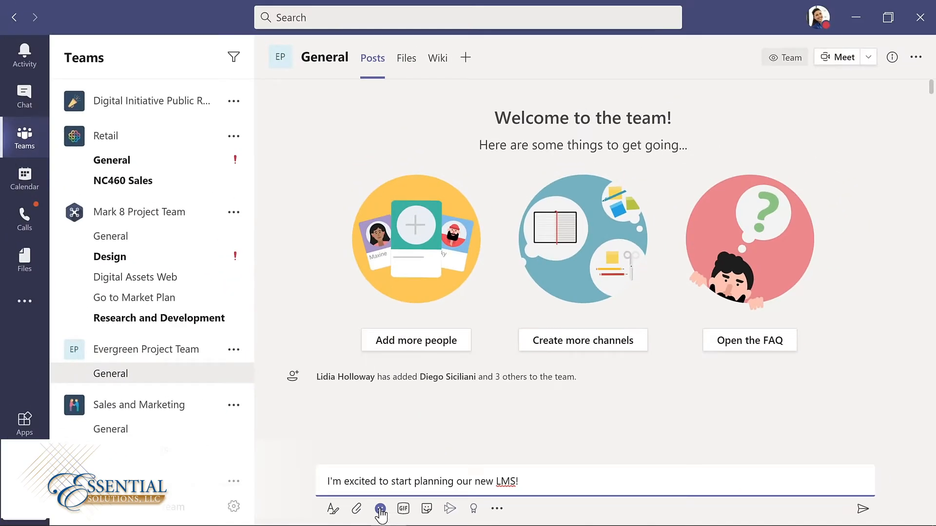
{"action": "left_click", "coordinate": [380, 509]}
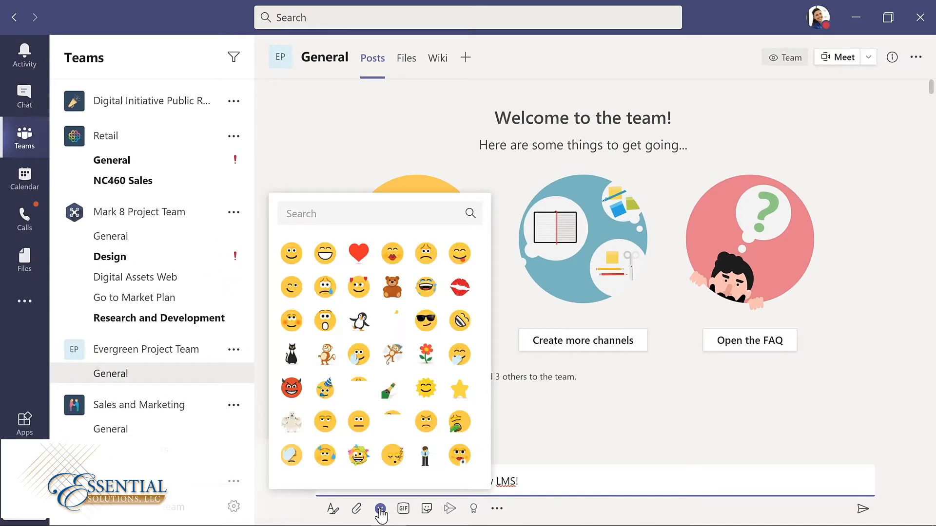
{"action": "left_click", "coordinate": [289, 255]}
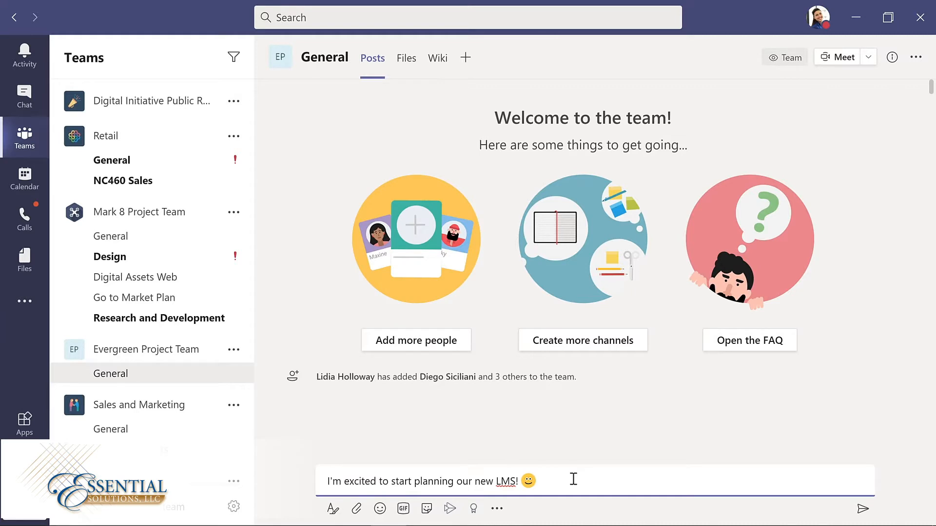
{"action": "left_click", "coordinate": [862, 511]}
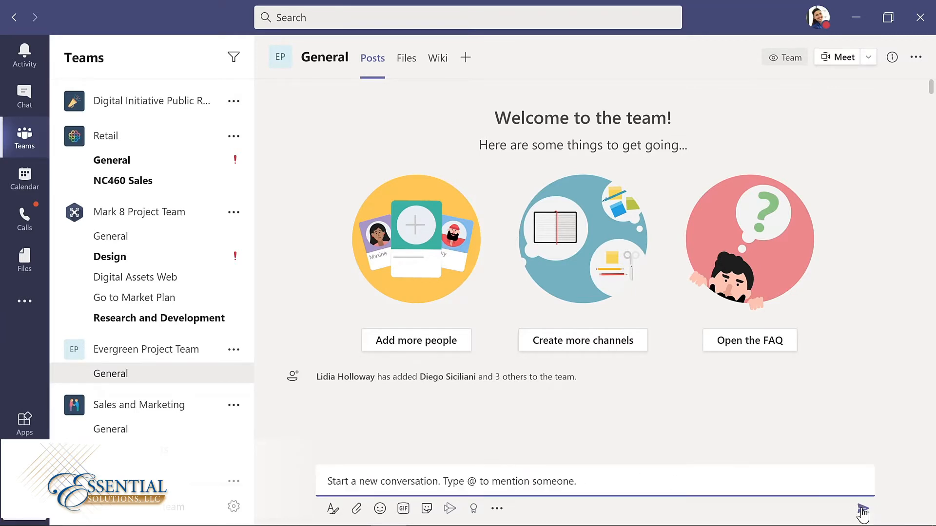
{"action": "left_click", "coordinate": [283, 456]}
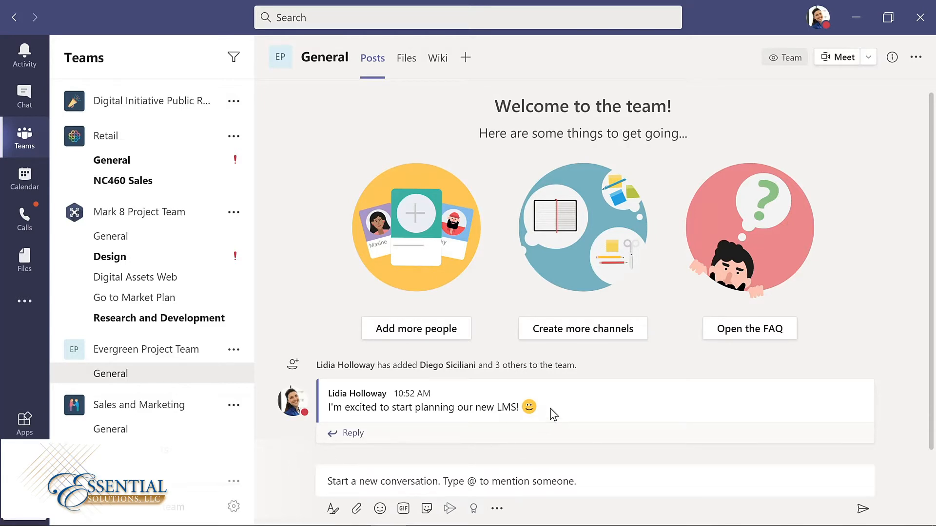
Edit the posted General channel message so it begins with a mention of the Evergreen Project Team followed by a comma
{"action": "mouse_move", "coordinate": [554, 414]}
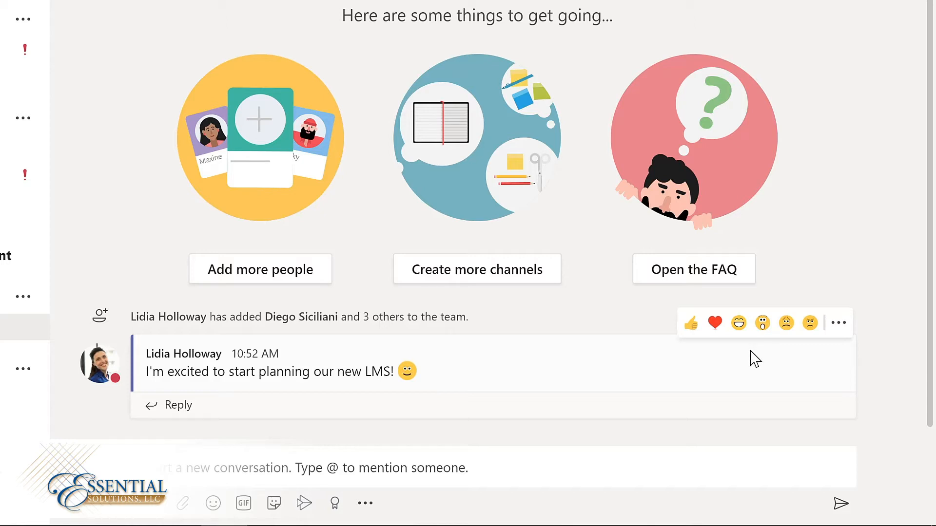
{"action": "left_click", "coordinate": [841, 331]}
{"action": "mouse_move", "coordinate": [842, 330]}
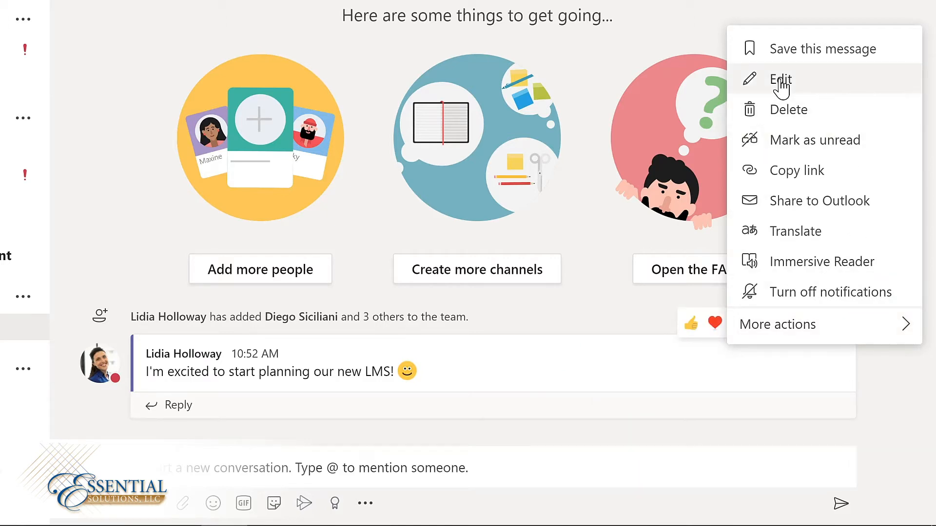
{"action": "left_click", "coordinate": [781, 80]}
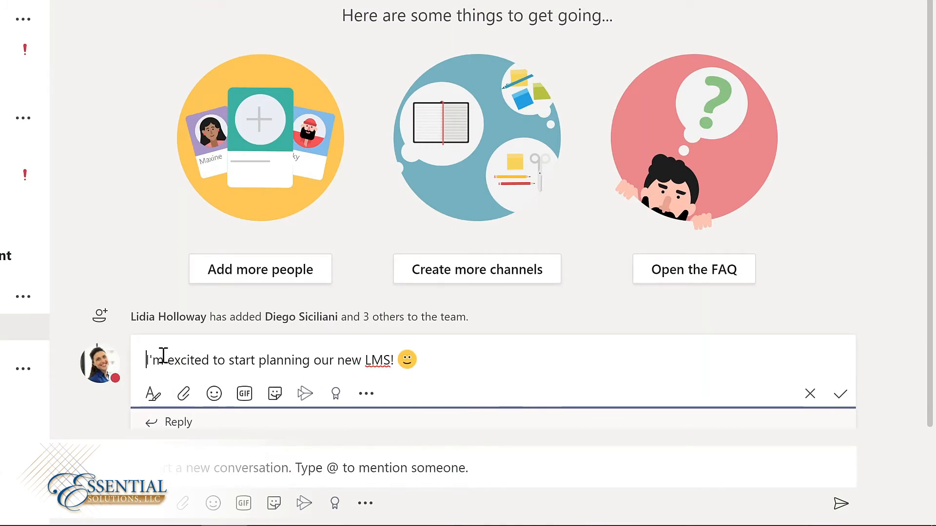
{"action": "type", "text": "@"}
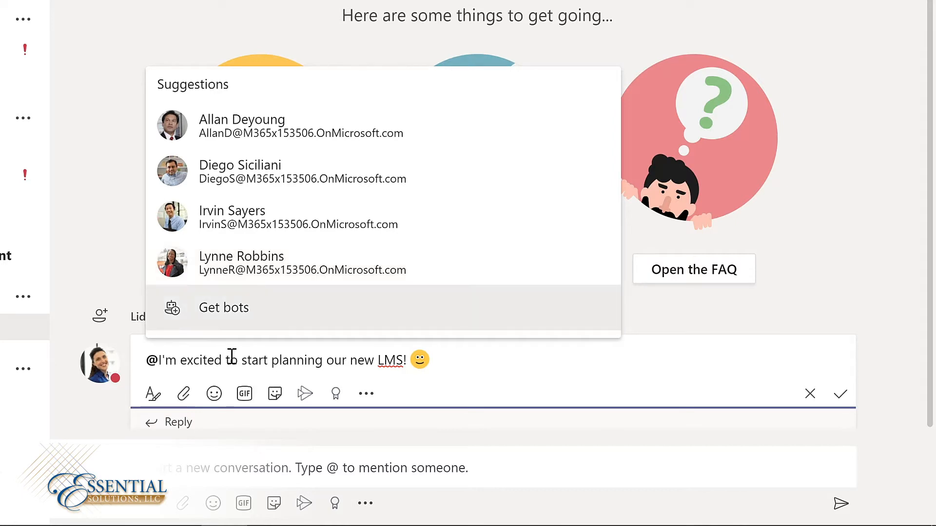
{"action": "type", "text": "team"}
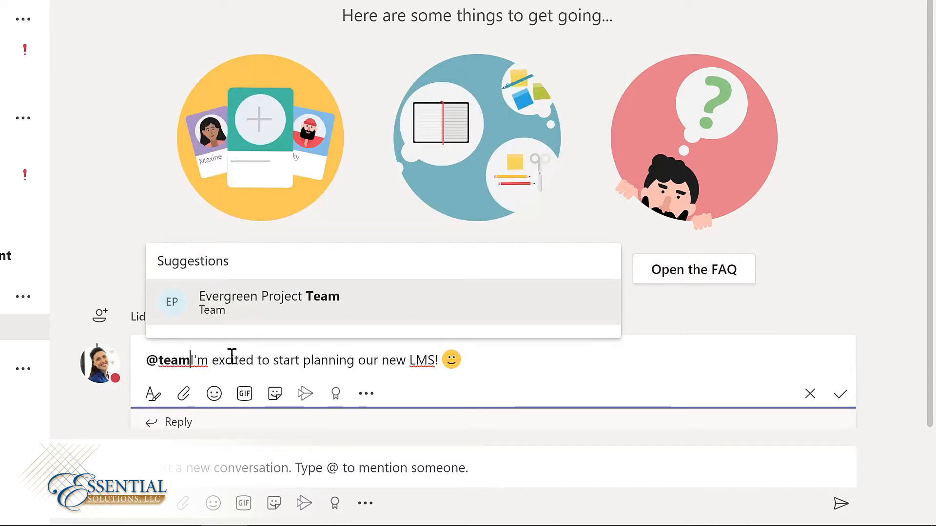
{"action": "left_click", "coordinate": [256, 309]}
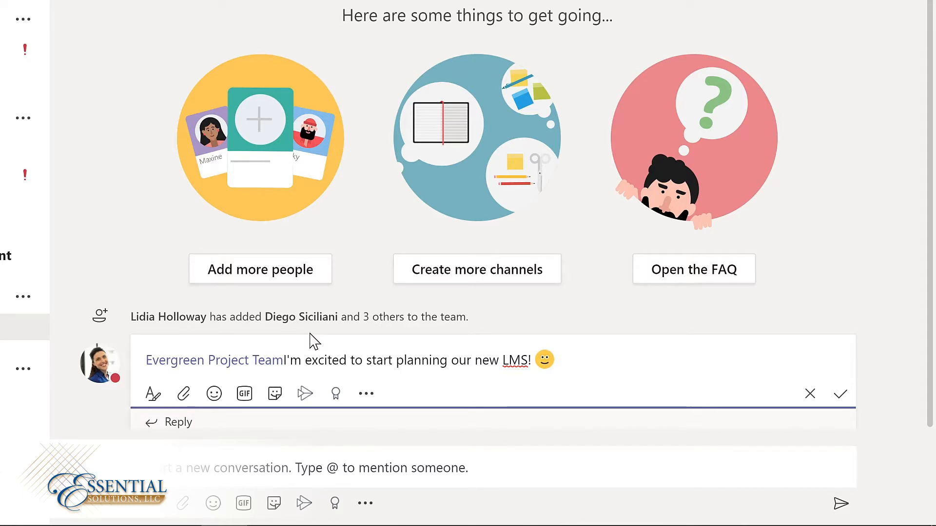
{"action": "type", "text": ","}
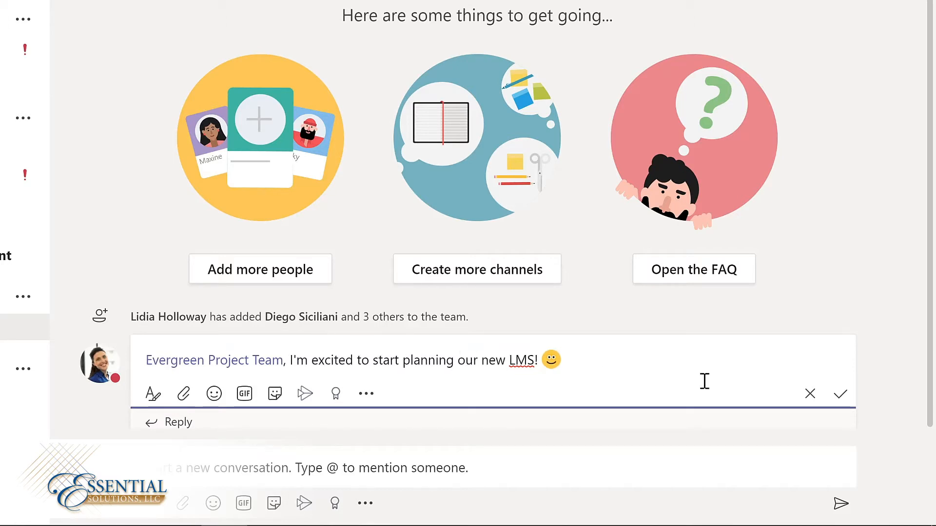
{"action": "left_click", "coordinate": [841, 395]}
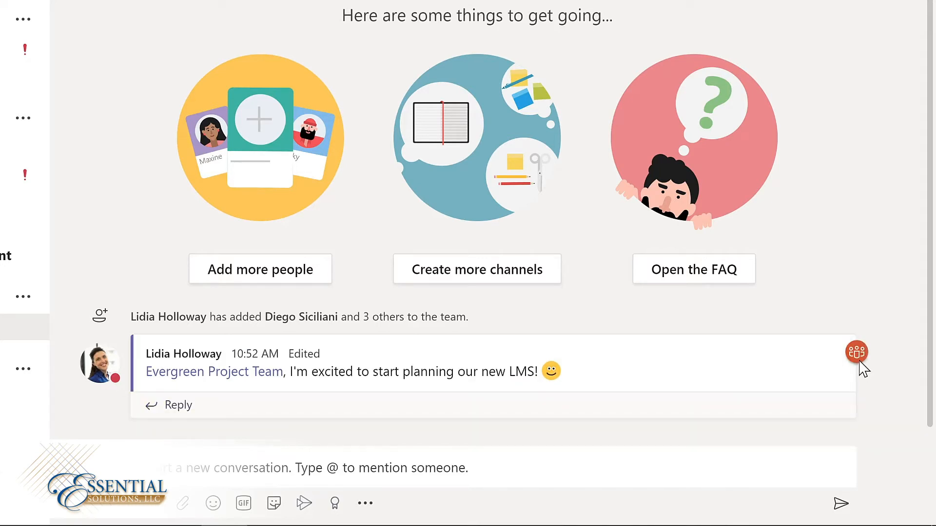
{"action": "mouse_move", "coordinate": [860, 361]}
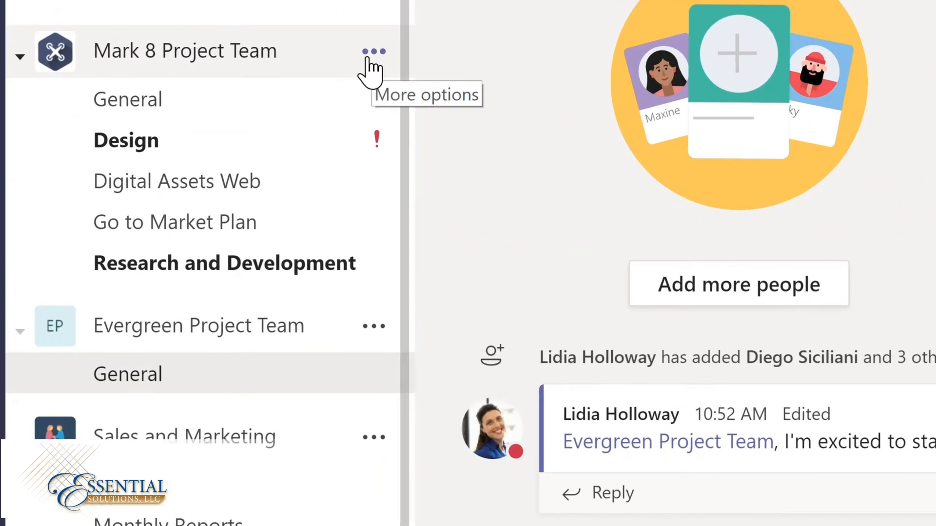
Examine the Mark 8 Project Team's management details, including its members and guests, channels and analytics
{"action": "left_click", "coordinate": [373, 52]}
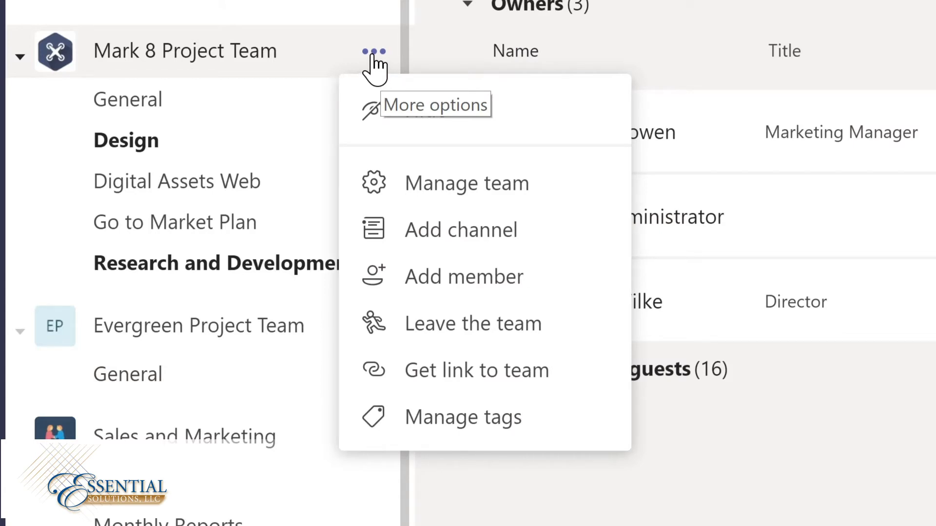
{"action": "left_click", "coordinate": [451, 190]}
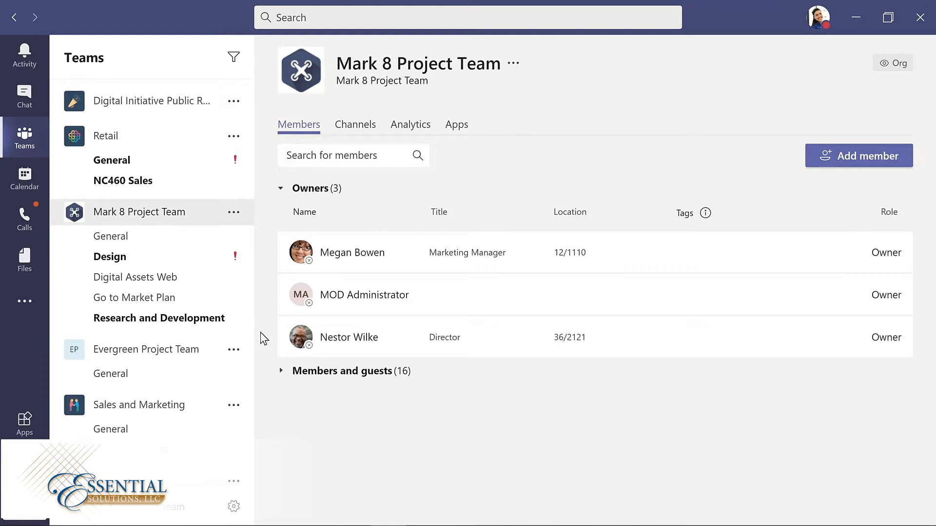
{"action": "left_click", "coordinate": [317, 375]}
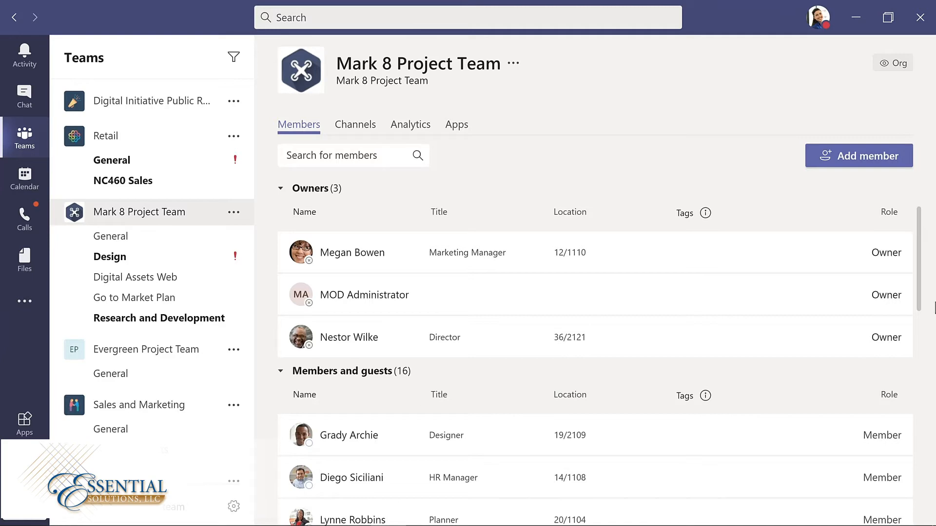
{"action": "scroll", "coordinate": [926, 332], "scroll_direction": "down", "scroll_amount": 1}
{"action": "scroll", "coordinate": [929, 341], "scroll_direction": "down", "scroll_amount": 5}
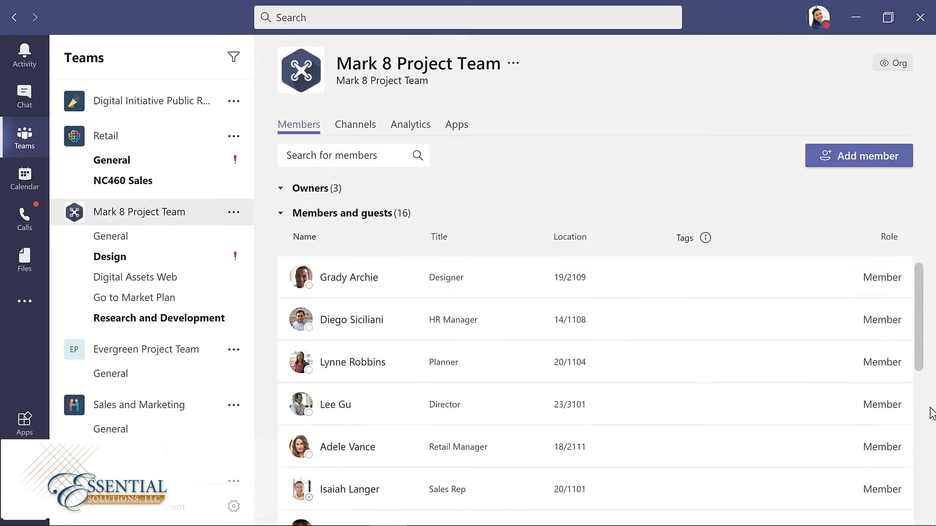
{"action": "scroll", "coordinate": [931, 468], "scroll_direction": "down", "scroll_amount": 6}
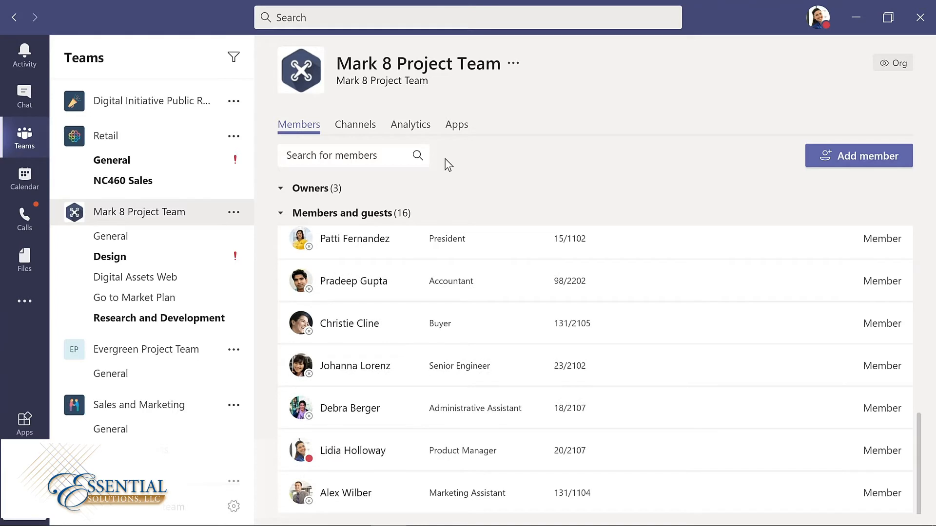
{"action": "left_click", "coordinate": [357, 128]}
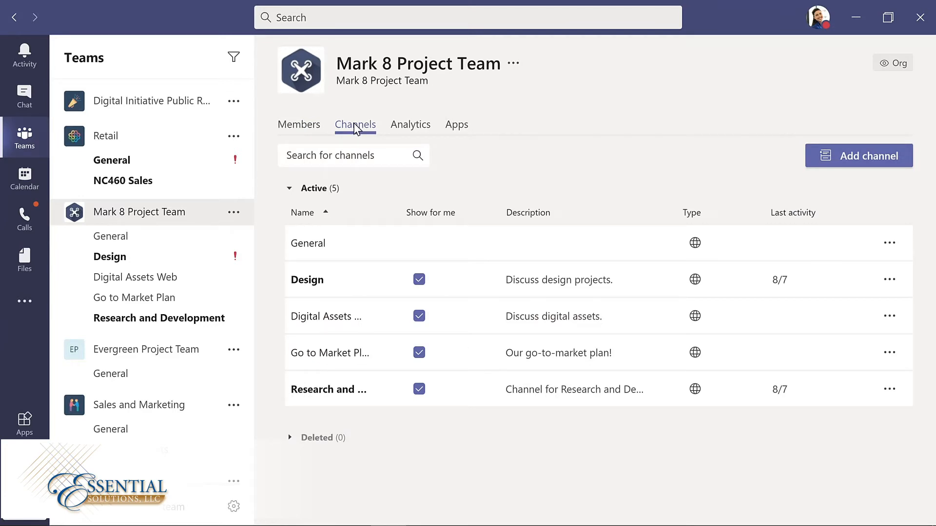
{"action": "left_click", "coordinate": [410, 128]}
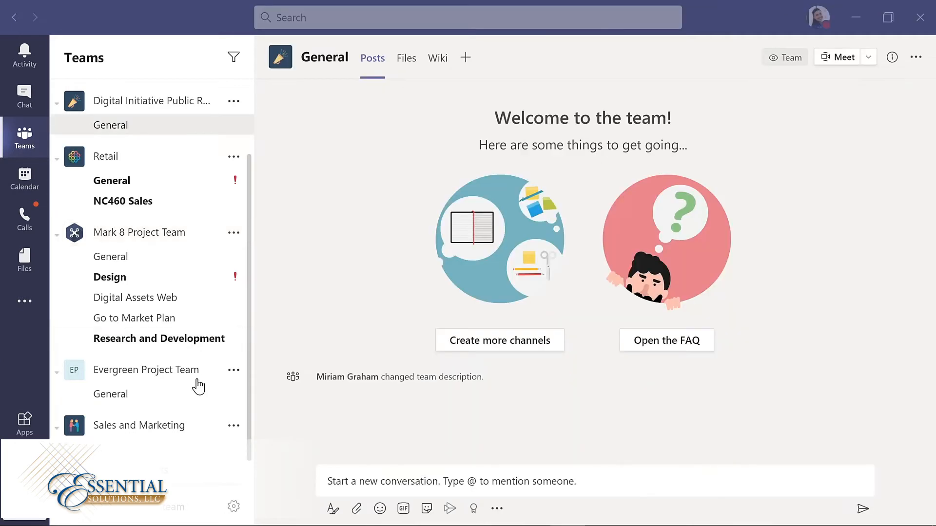
Add the director as a member of the Evergreen Project Team
{"action": "left_click", "coordinate": [233, 376]}
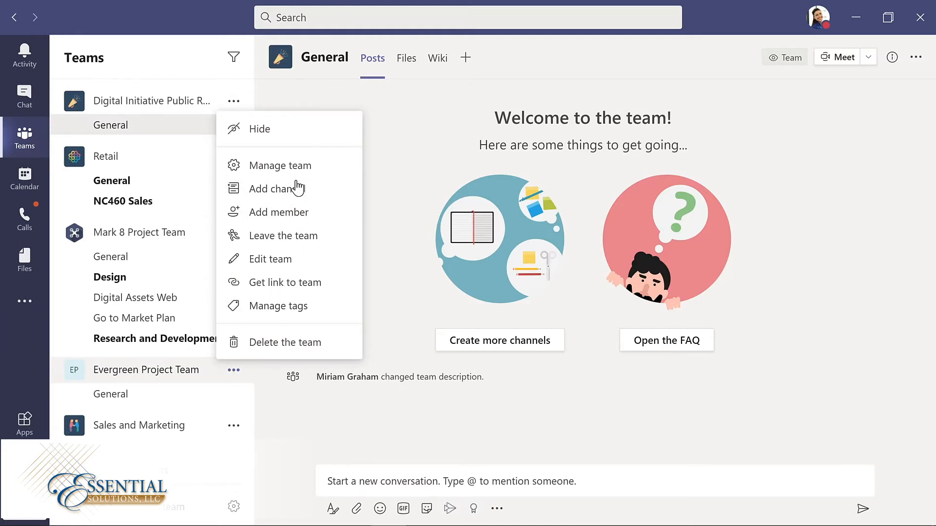
{"action": "left_click", "coordinate": [276, 214]}
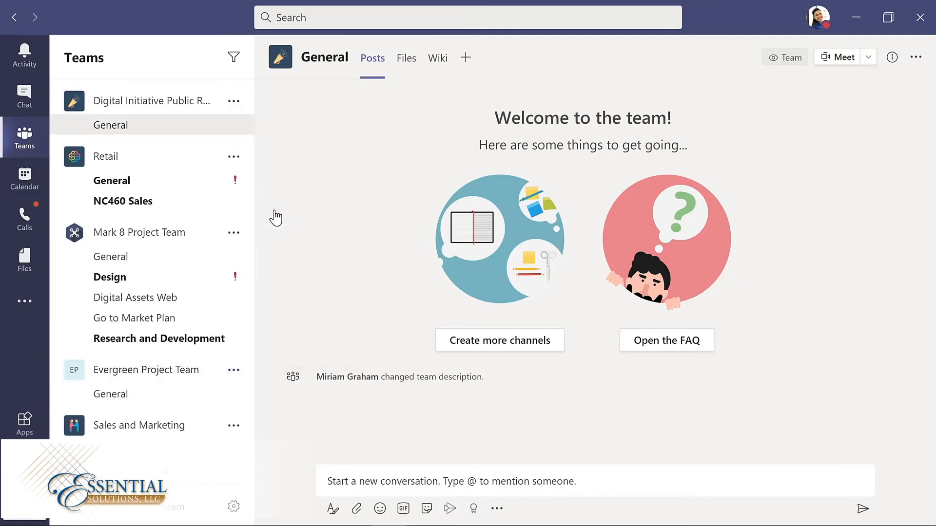
{"action": "type", "text": "nestor"}
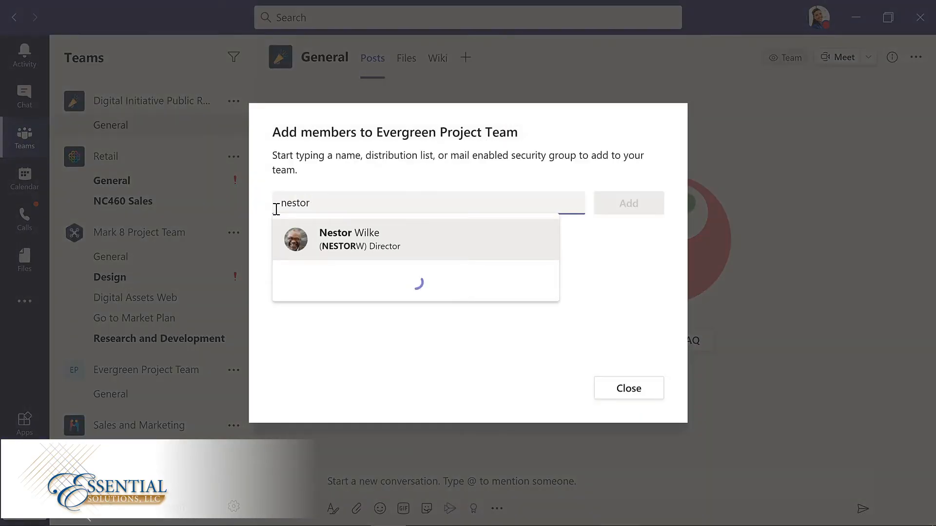
{"action": "key", "text": "Return"}
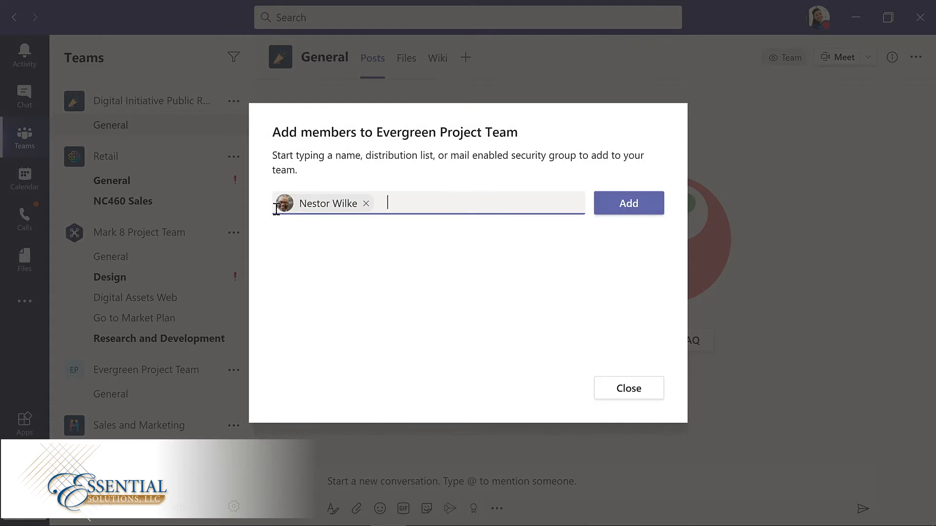
{"action": "left_click", "coordinate": [633, 205]}
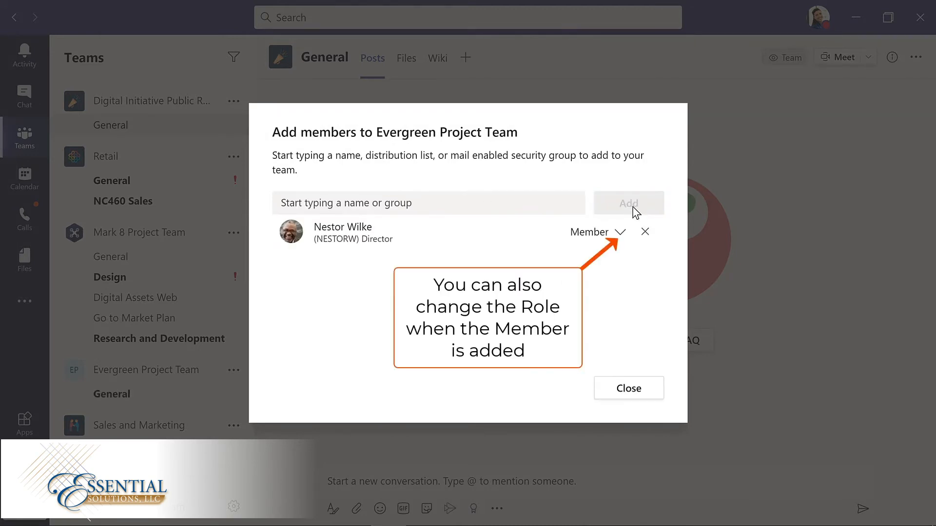
{"action": "left_click", "coordinate": [628, 385]}
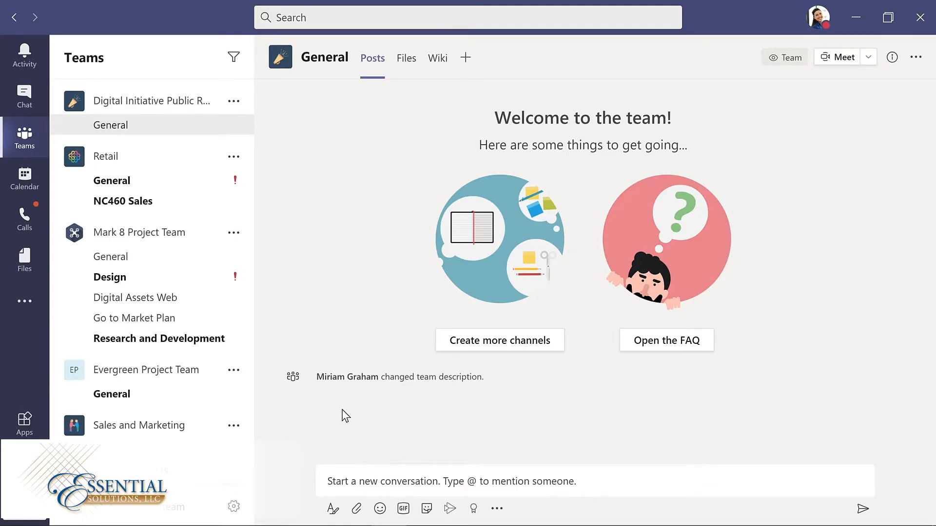
Change the director's role in the Evergreen Project Team to Owner
{"action": "left_click", "coordinate": [234, 372]}
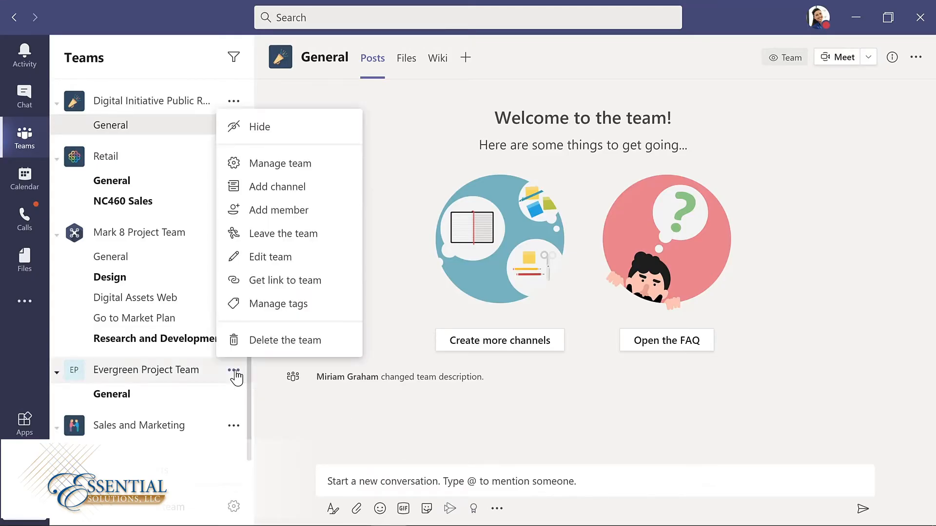
{"action": "left_click", "coordinate": [287, 164]}
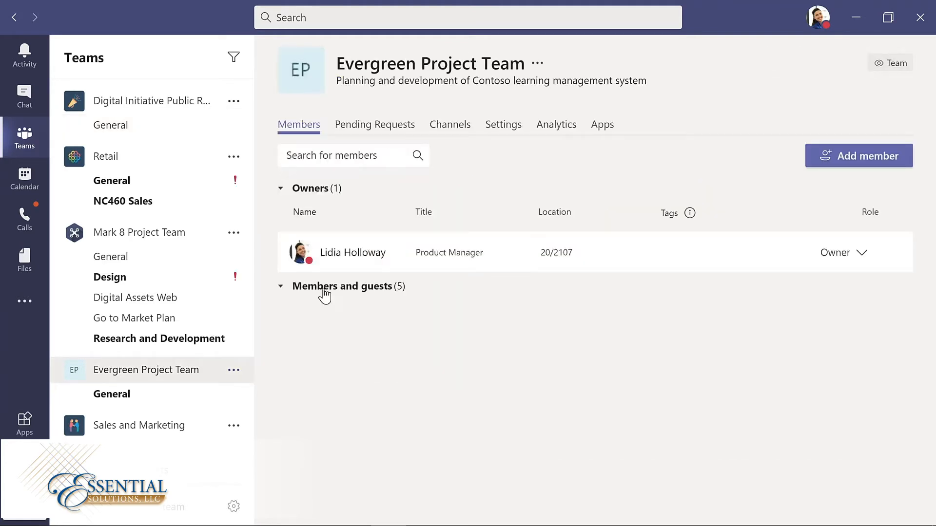
{"action": "left_click", "coordinate": [324, 292]}
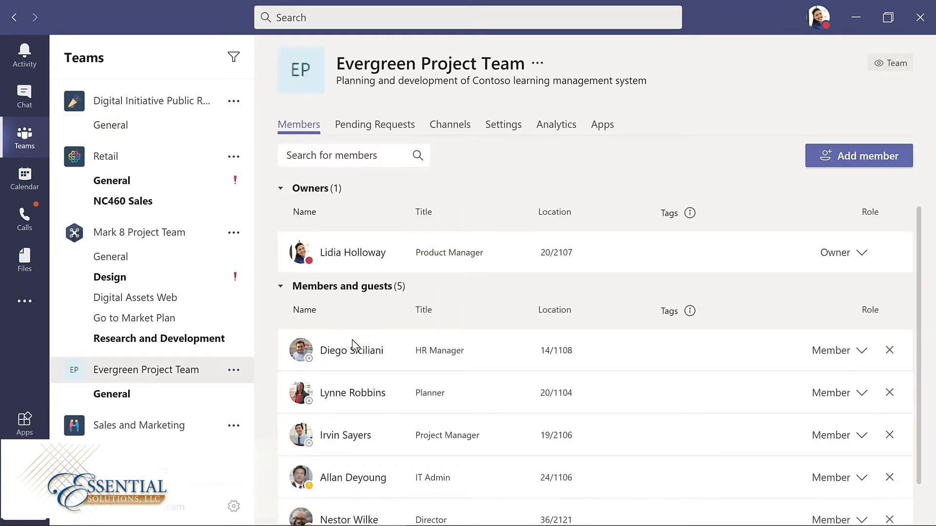
{"action": "scroll", "coordinate": [358, 358], "scroll_direction": "down", "scroll_amount": 1}
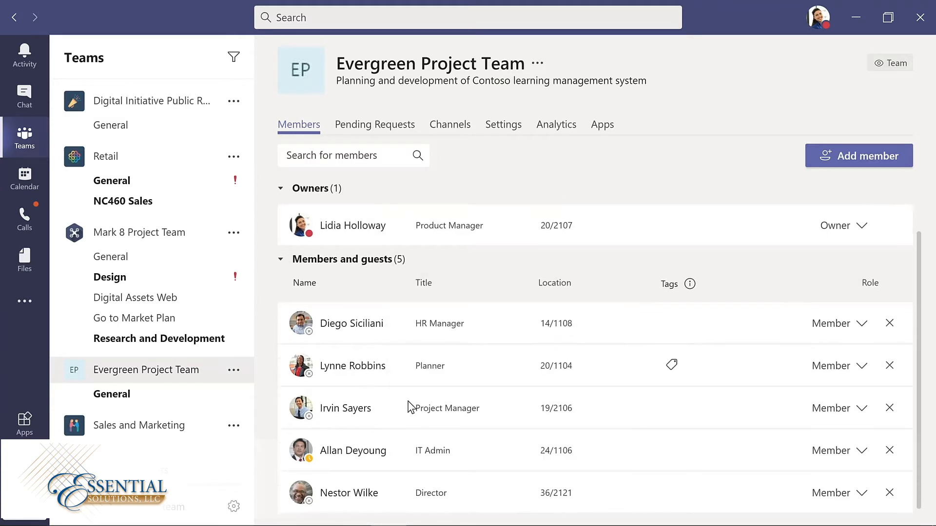
{"action": "left_click", "coordinate": [861, 497]}
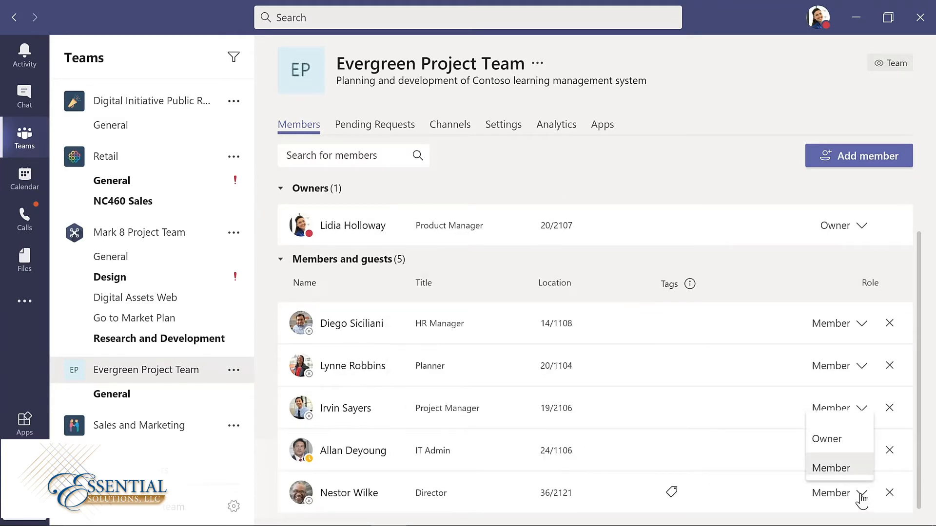
{"action": "left_click", "coordinate": [832, 439]}
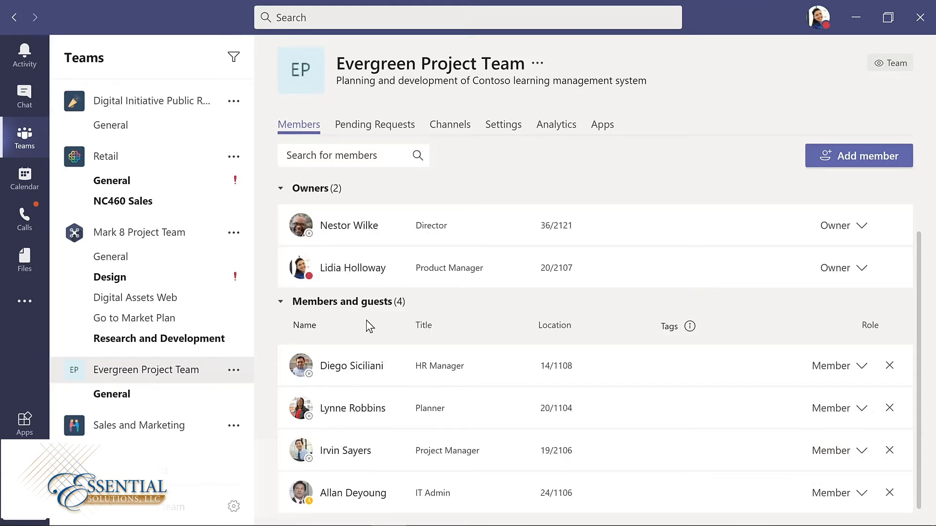
Start an announcement in the Evergreen Project Team's General channel with a headline welcoming the new director by first name
{"action": "left_click", "coordinate": [125, 394]}
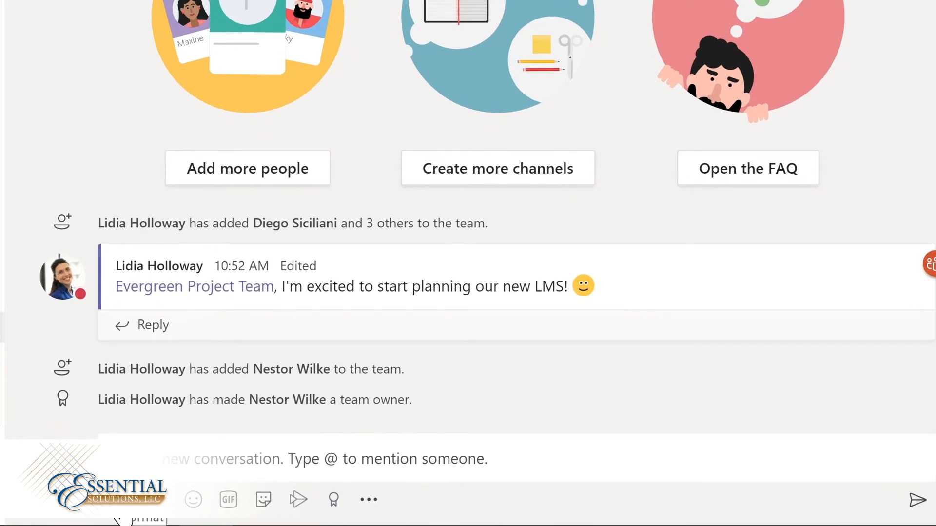
{"action": "left_click", "coordinate": [122, 502]}
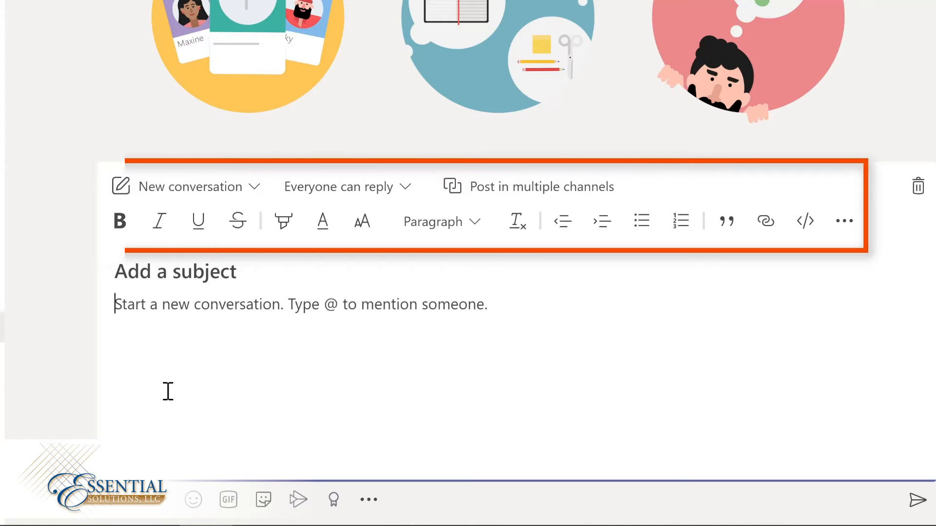
{"action": "left_click", "coordinate": [255, 189]}
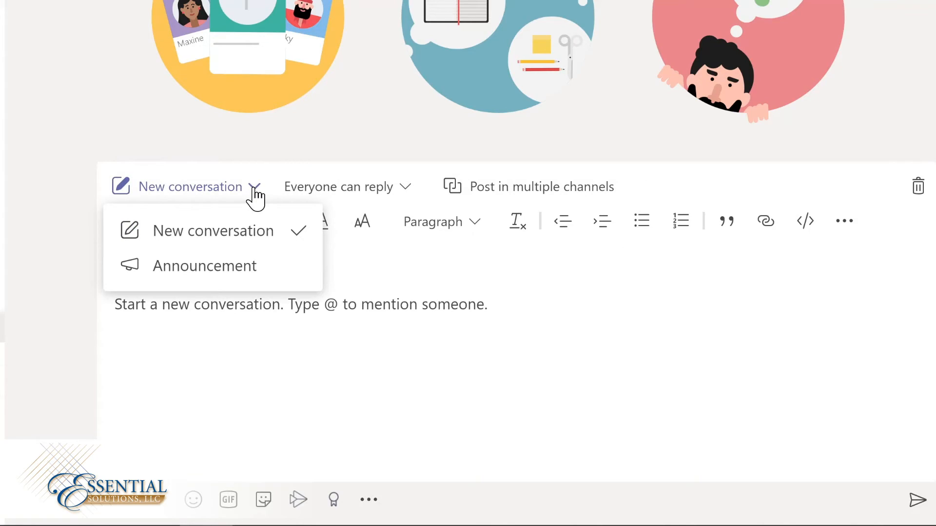
{"action": "left_click", "coordinate": [216, 268]}
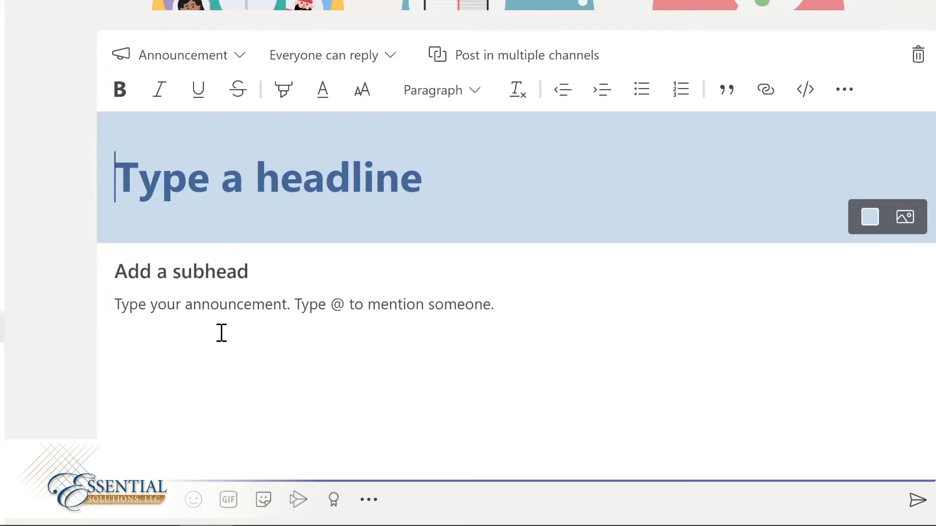
{"action": "type", "text": "Welcome Nestor!"}
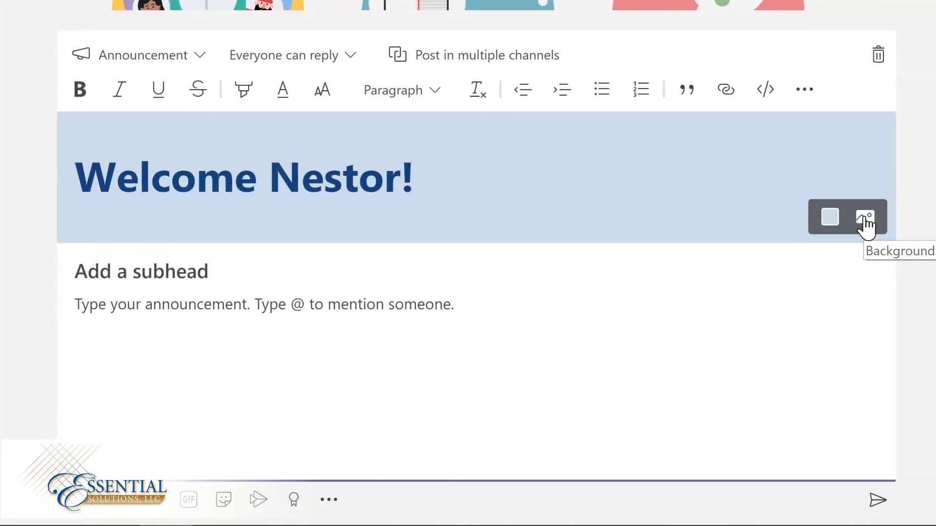
Set the headline background to dark teal and post the announcement with a subhead and message welcoming the director to the LMS planning team
{"action": "left_click", "coordinate": [819, 220]}
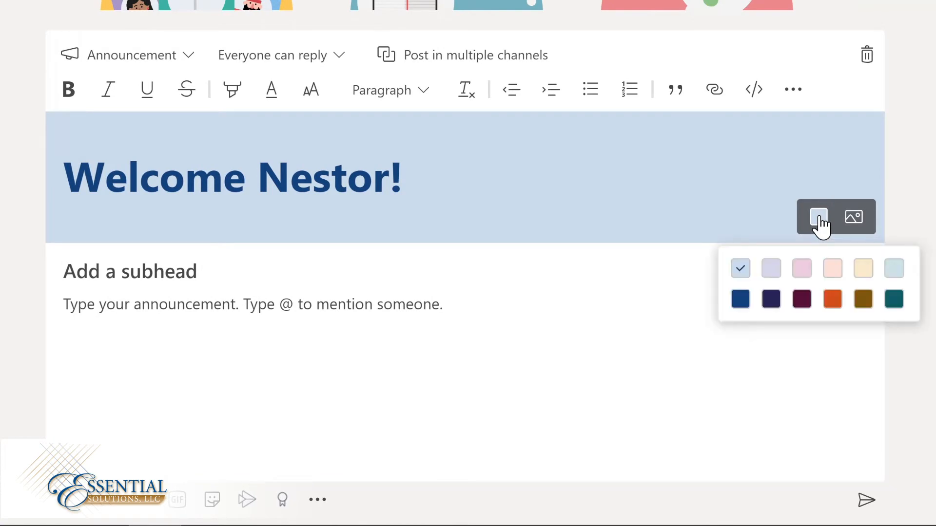
{"action": "left_click", "coordinate": [894, 298]}
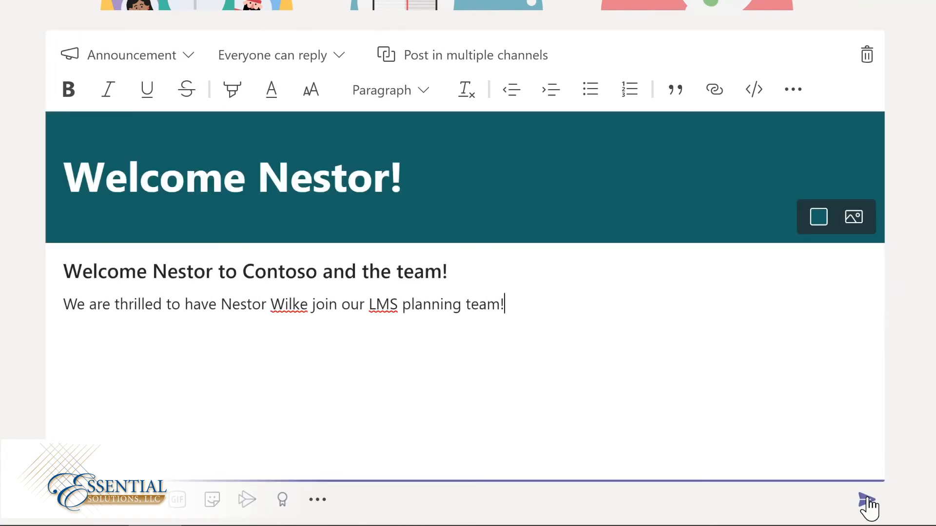
{"action": "left_click", "coordinate": [867, 502]}
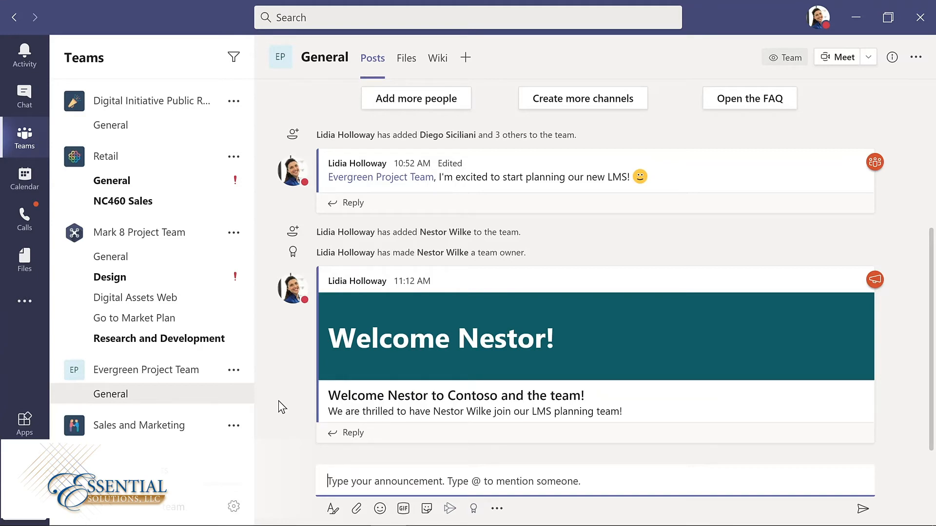
Start a new channel for the Evergreen Project Team named Design with the description "Design and planning of LMS"
{"action": "left_click", "coordinate": [233, 372]}
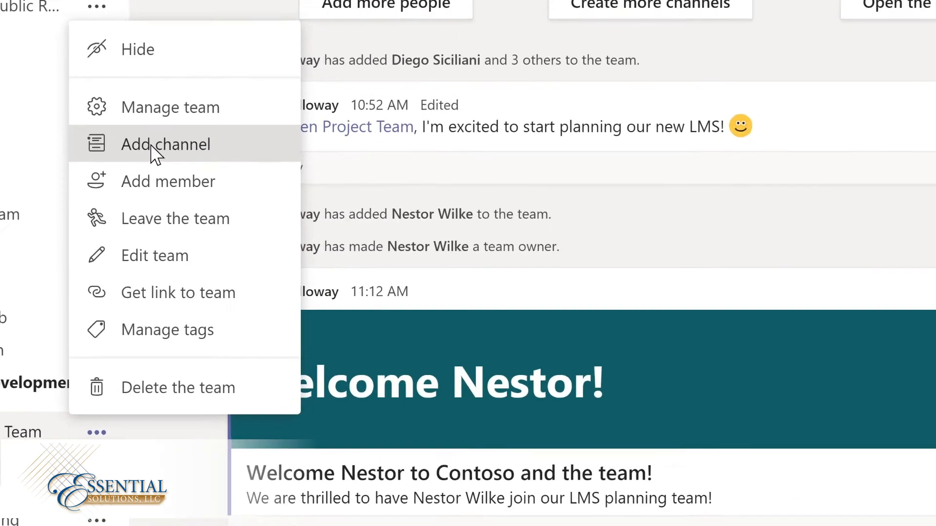
{"action": "left_click", "coordinate": [263, 188]}
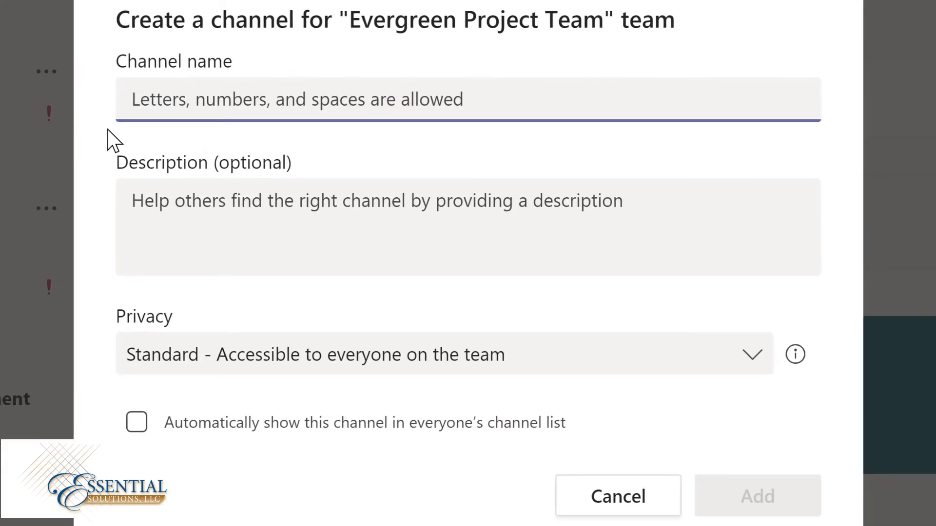
{"action": "type", "text": "D"}
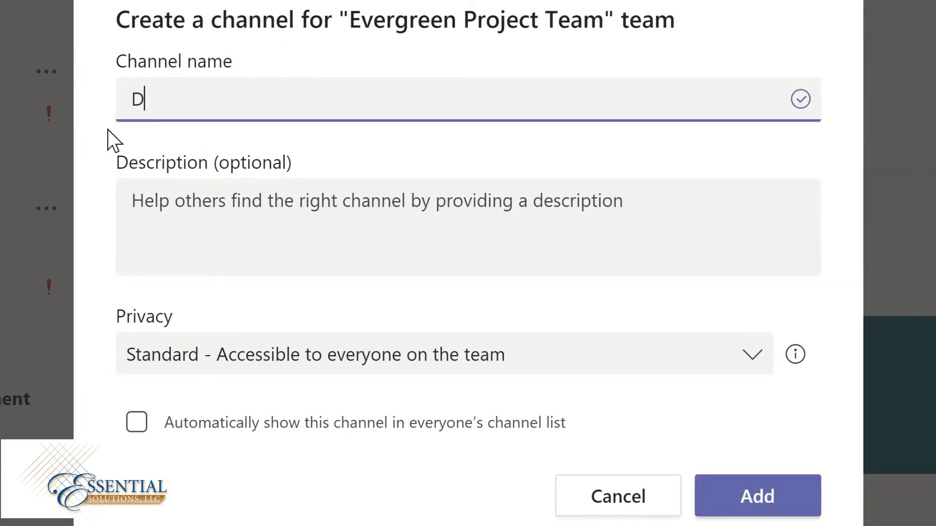
{"action": "type", "text": "esign"}
{"action": "left_click", "coordinate": [147, 200]}
{"action": "type", "text": "Design and planning of LMS"}
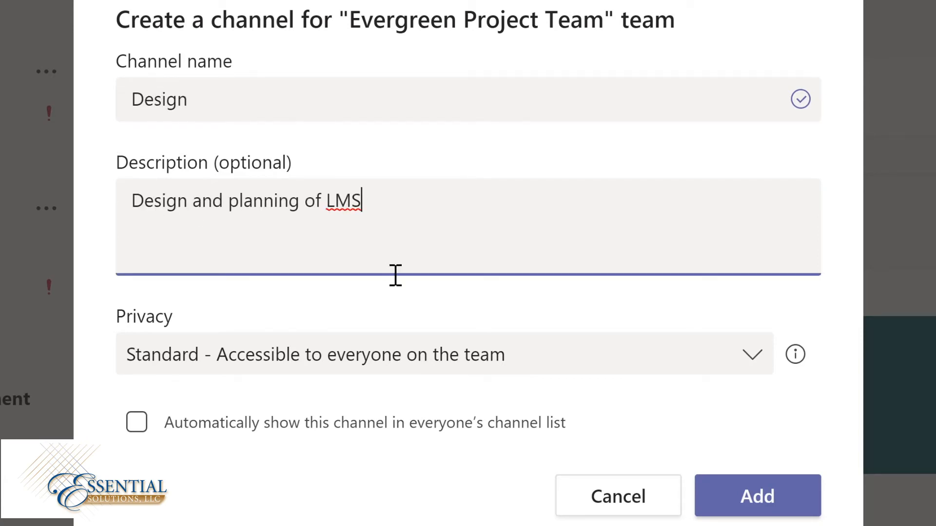
Add the Design channel with Standard privacy and have it shown automatically in everyone's channel list
{"action": "left_click", "coordinate": [757, 364]}
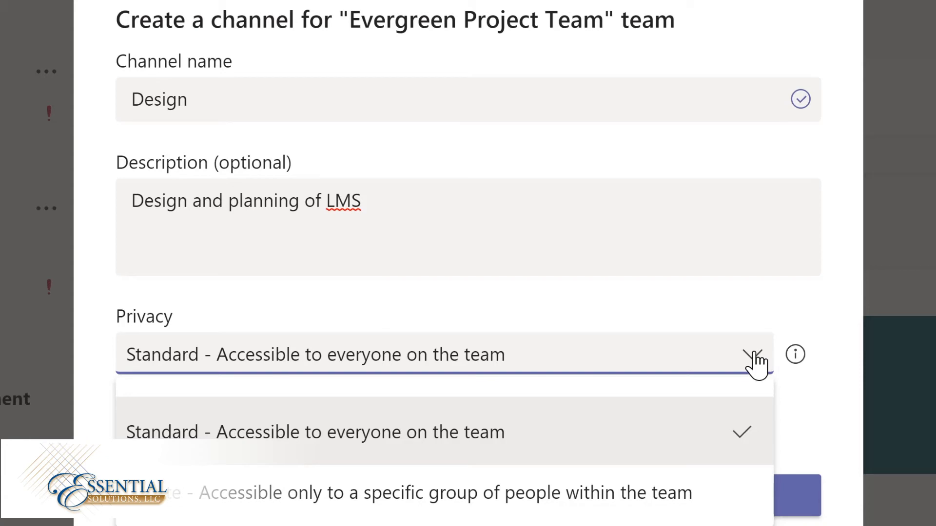
{"action": "left_click", "coordinate": [716, 308]}
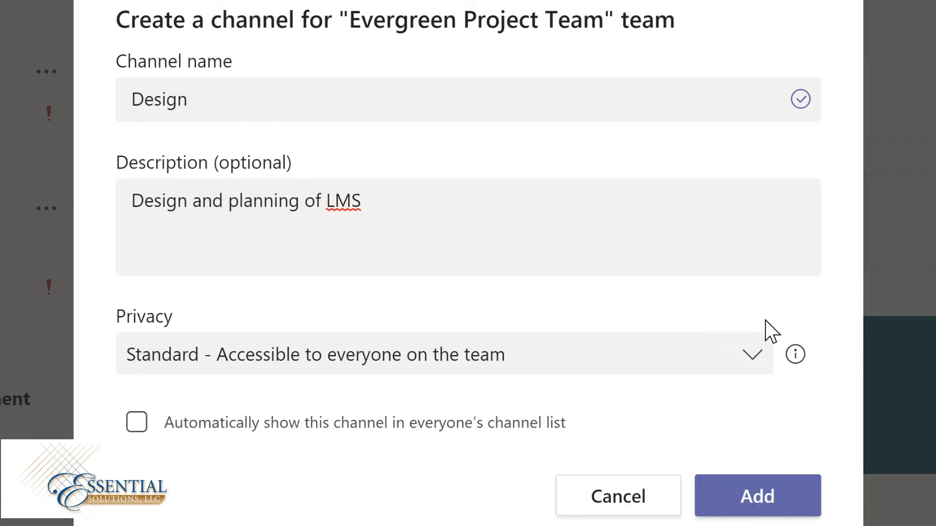
{"action": "left_click", "coordinate": [137, 423]}
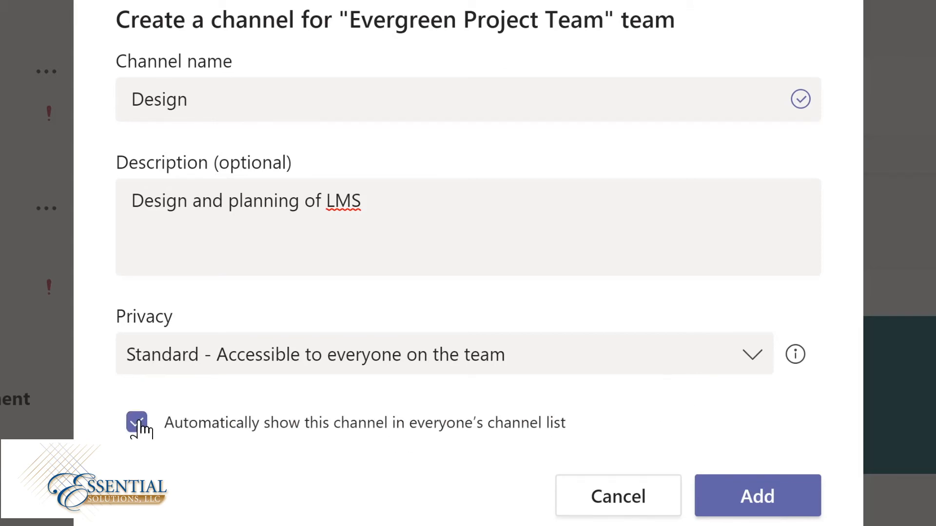
{"action": "left_click", "coordinate": [769, 495]}
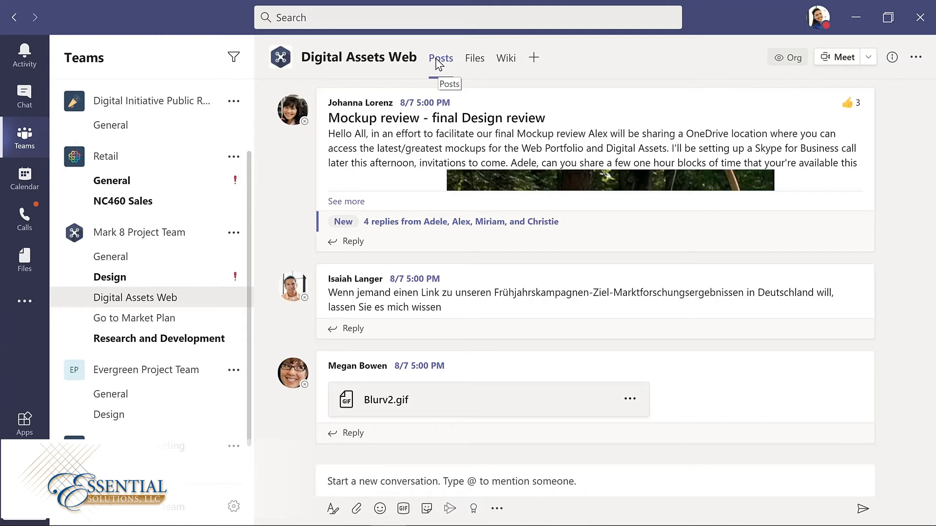
Examine the Digital Assets Web channel's files, the actions and opening options for Product Launch.pptx, and the channel's wiki
{"action": "left_click", "coordinate": [478, 61]}
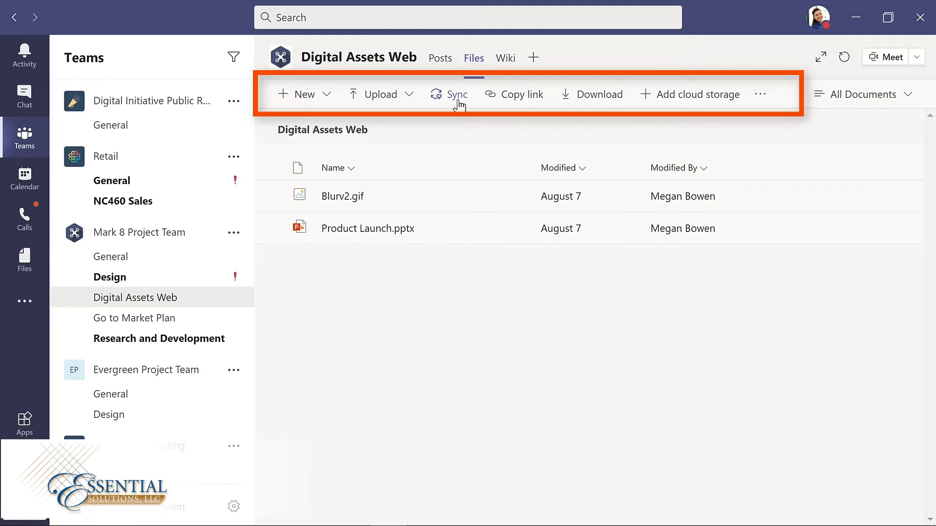
{"action": "left_click", "coordinate": [513, 230]}
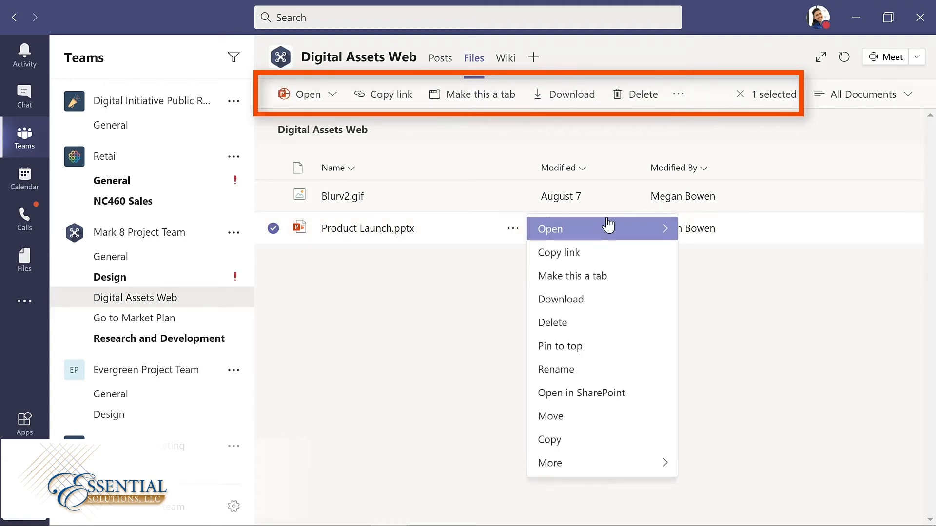
{"action": "mouse_move", "coordinate": [664, 234]}
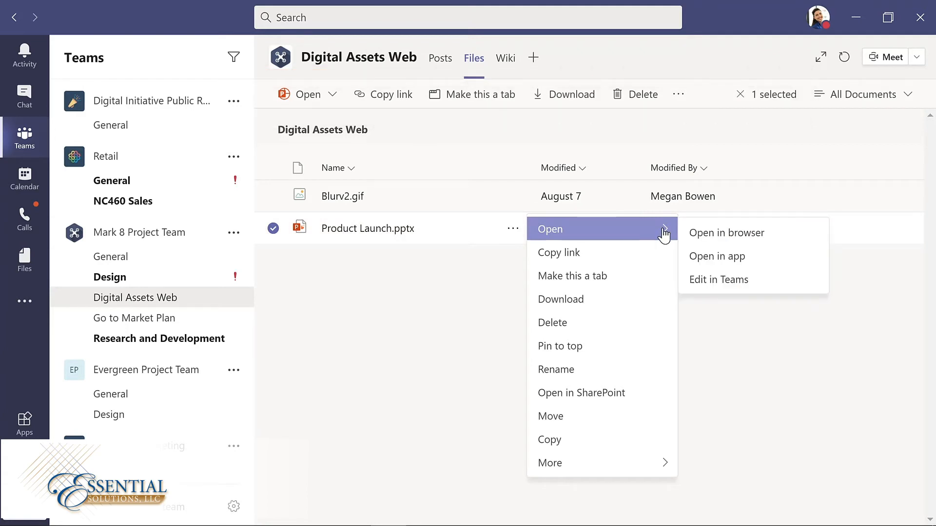
{"action": "left_click", "coordinate": [499, 124]}
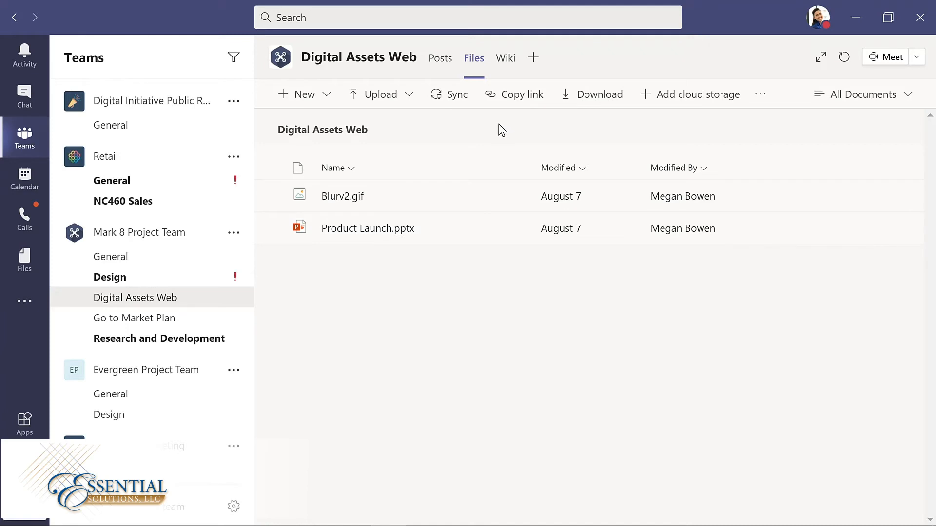
{"action": "left_click", "coordinate": [505, 62]}
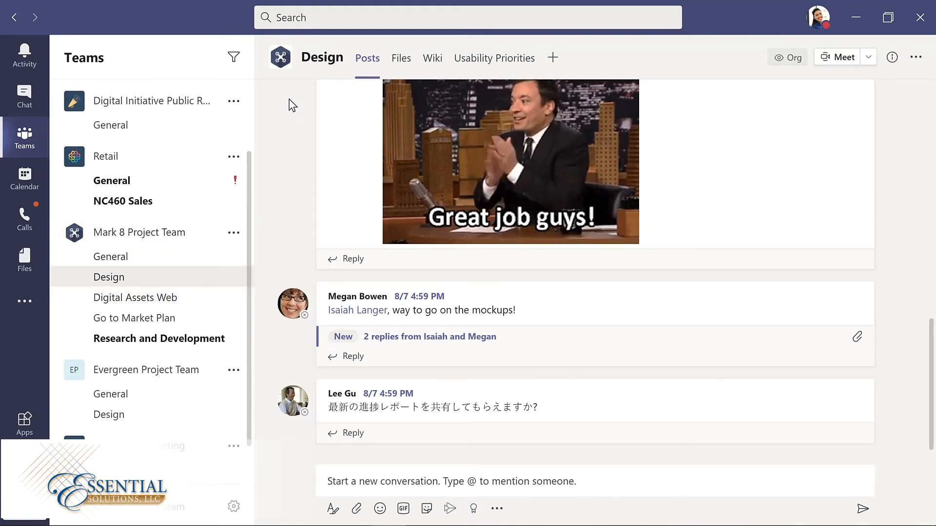
View the Usability Priorities document in the Mark 8 Project Team's Design channel and the choices for adding another tab
{"action": "left_click", "coordinate": [493, 60]}
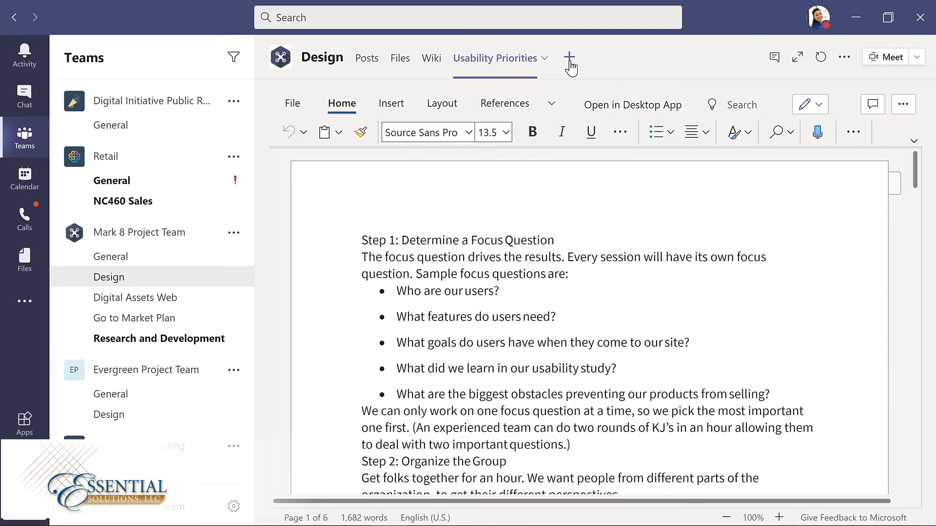
{"action": "left_click", "coordinate": [570, 63]}
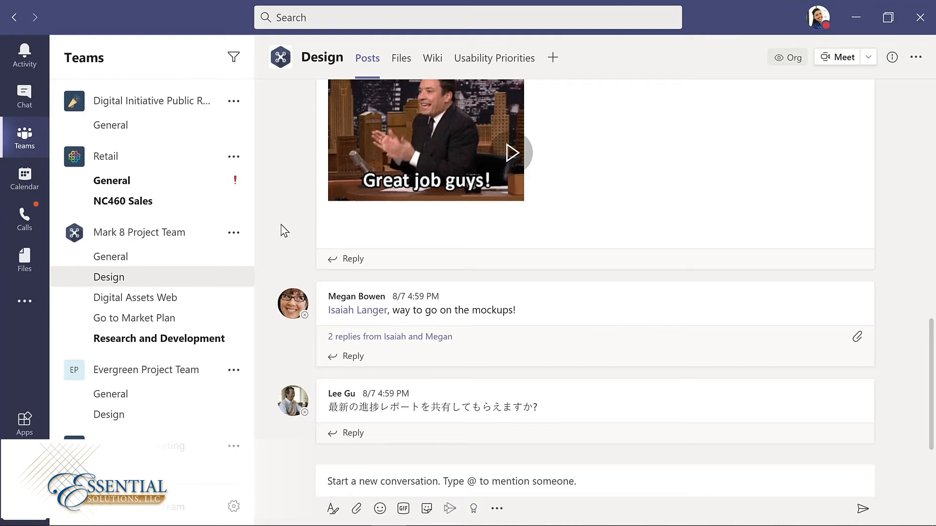
Reply "Great job with a tight deadline!" to the message about the mockups in the Mark 8 Project Team's Design channel
{"action": "left_click", "coordinate": [352, 361]}
{"action": "type", "text": "Great job with"}
{"action": "type", "text": "a "}
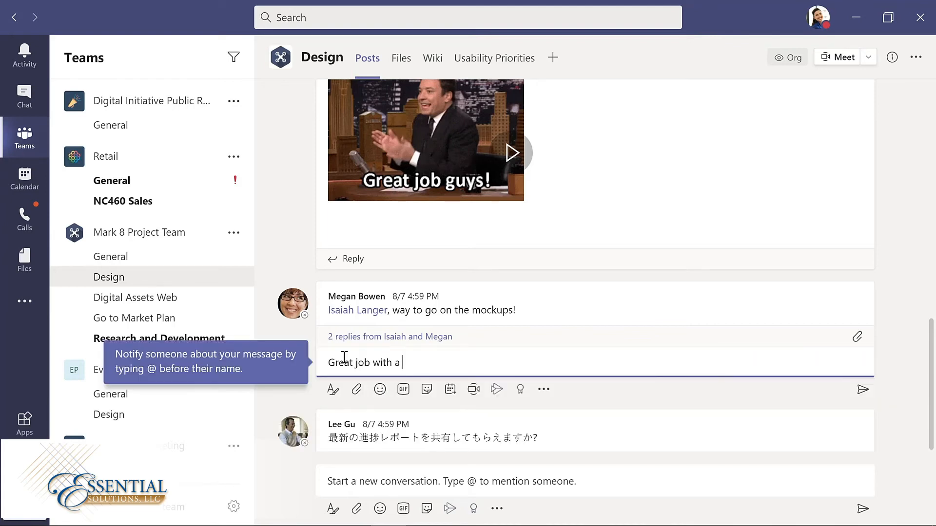
{"action": "type", "text": "tight deadline!"}
{"action": "key", "text": "Return"}
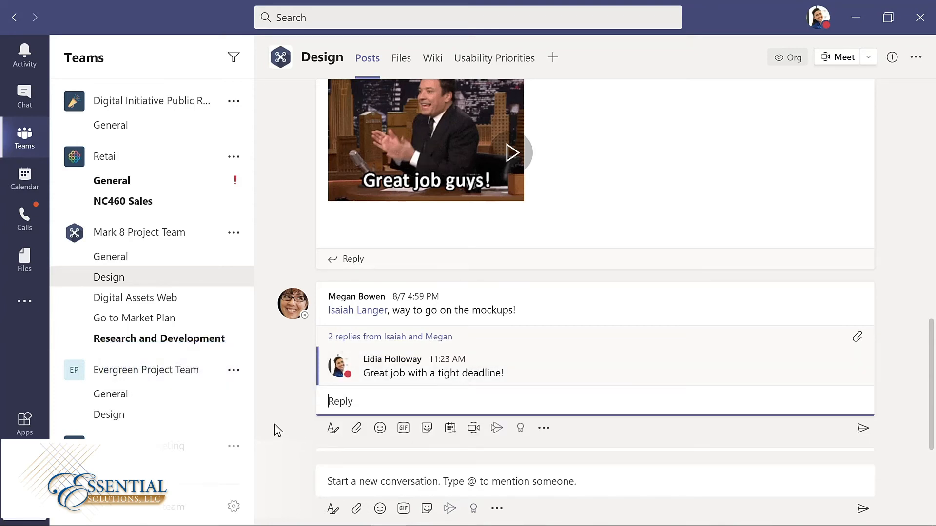
Post "Design, please review this presentation for our upcoming meeting." with the Design channel mentioned and Contoso Marketing Principles-2021.pptx attached from the computer
{"action": "left_click", "coordinate": [337, 484]}
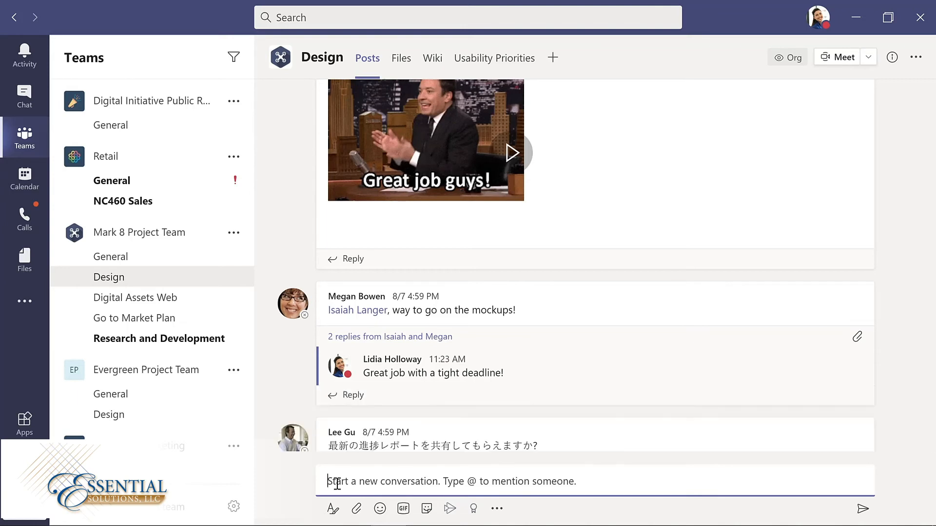
{"action": "left_click", "coordinate": [357, 509]}
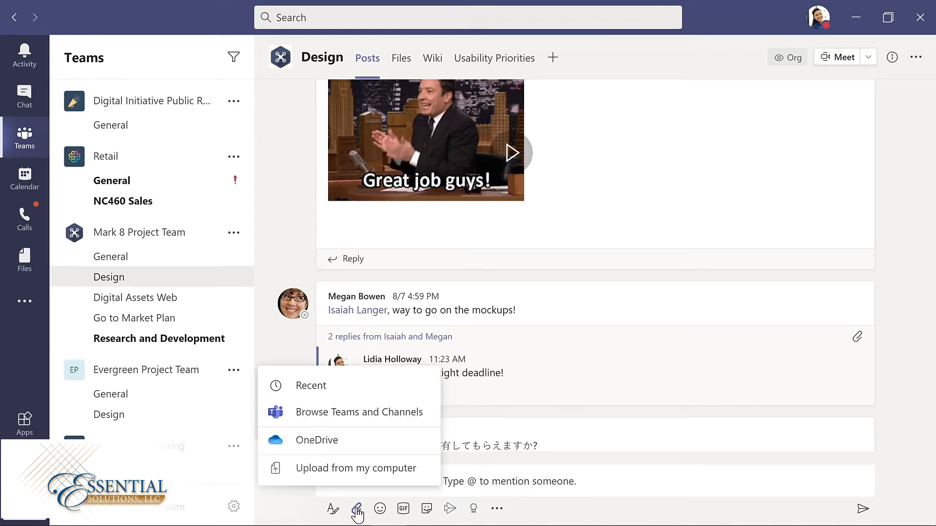
{"action": "left_click", "coordinate": [356, 469]}
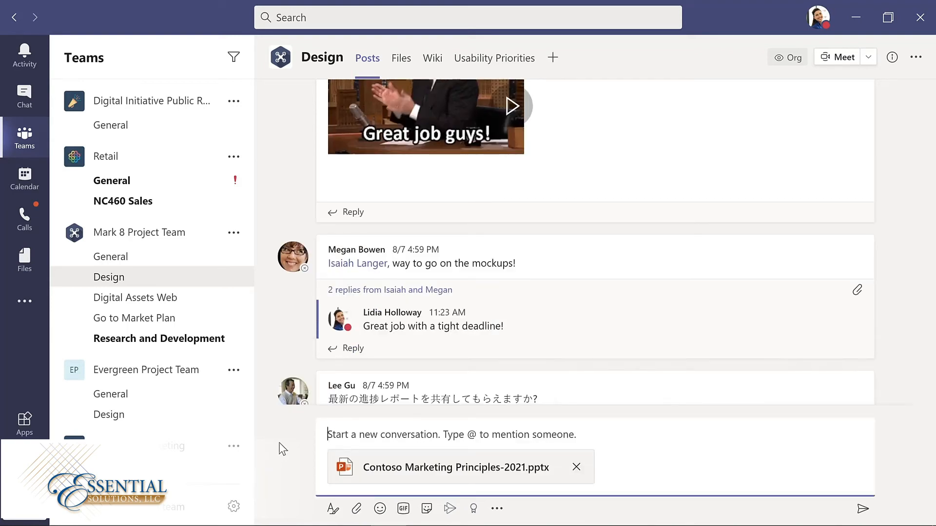
{"action": "type", "text": "@"}
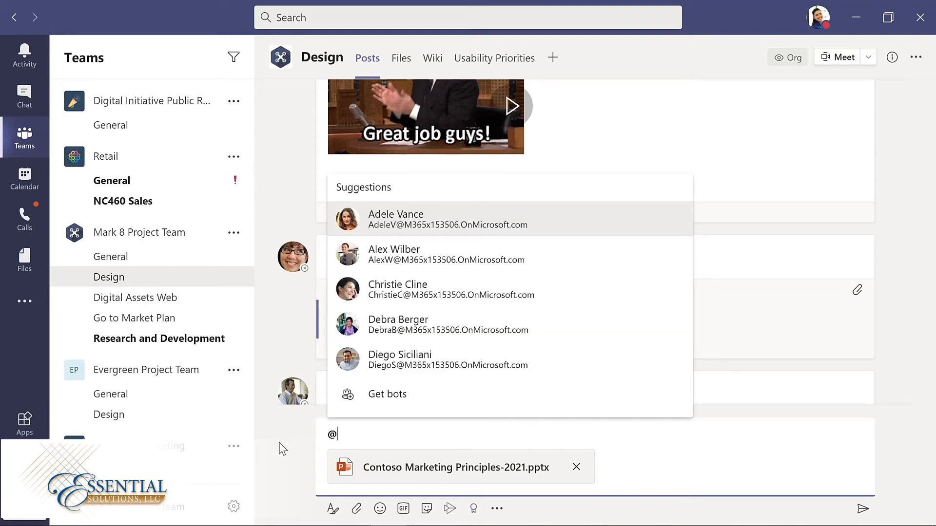
{"action": "type", "text": "chann"}
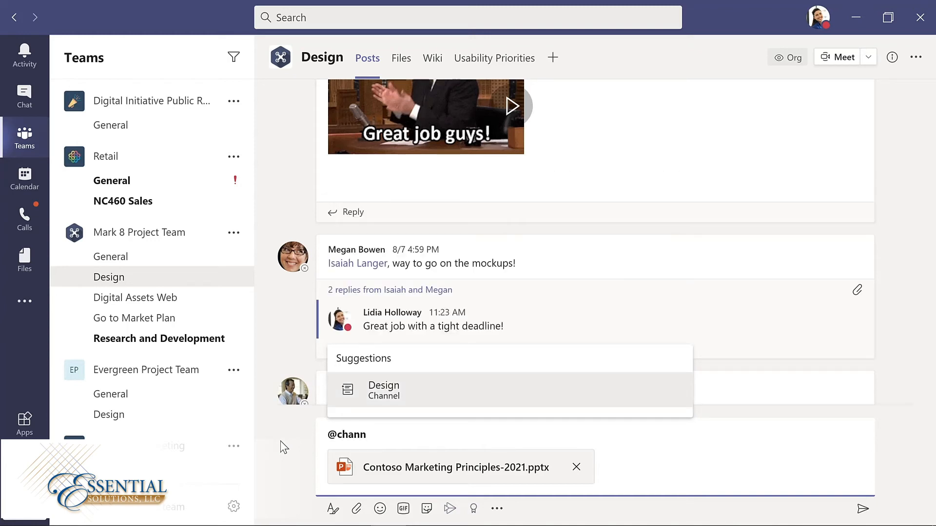
{"action": "left_click", "coordinate": [396, 398]}
{"action": "type", "text": ", please review this presentation for our upcoming meeting."}
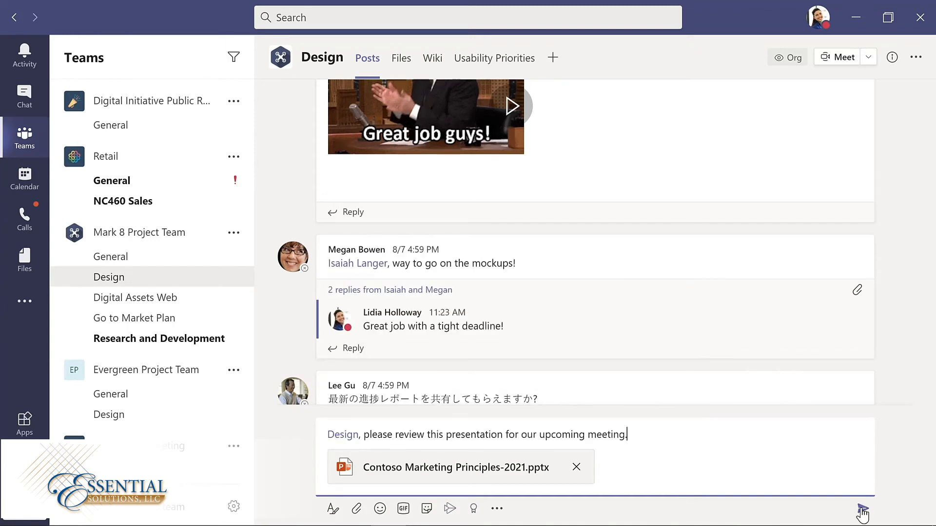
{"action": "left_click", "coordinate": [862, 509]}
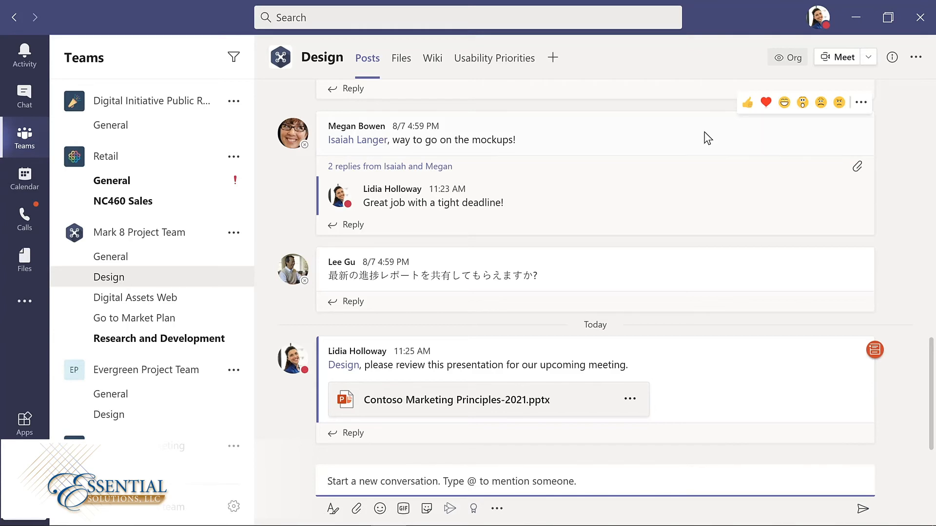
React with a heart to the message about the mockups and view the message's further options
{"action": "left_click", "coordinate": [766, 103]}
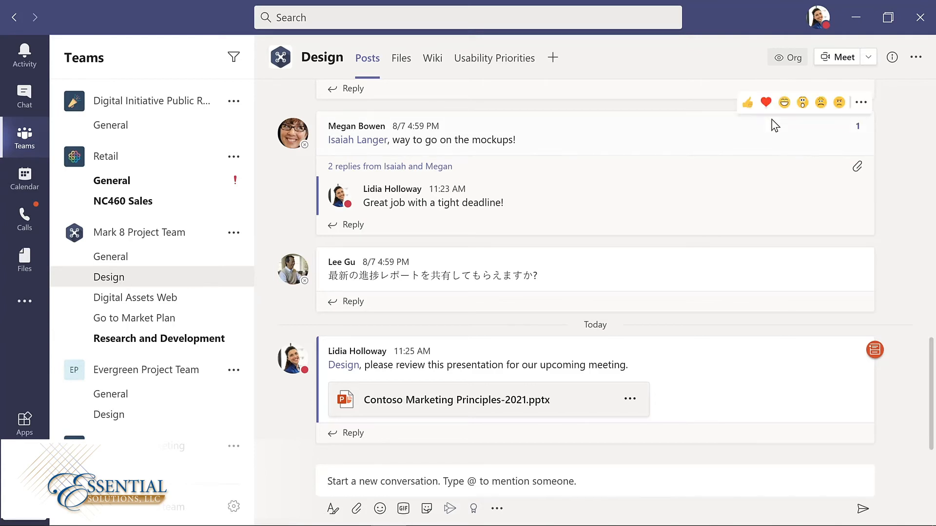
{"action": "left_click", "coordinate": [861, 104]}
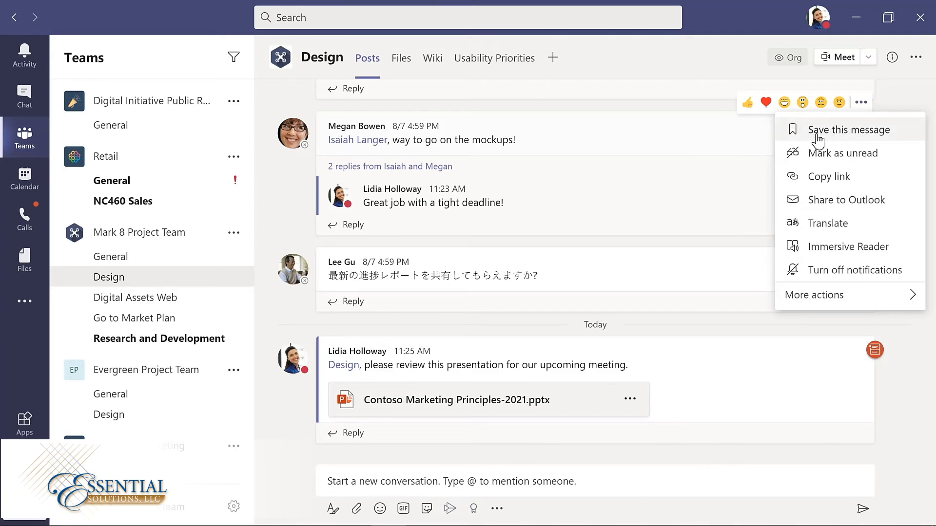
{"action": "left_click", "coordinate": [717, 140]}
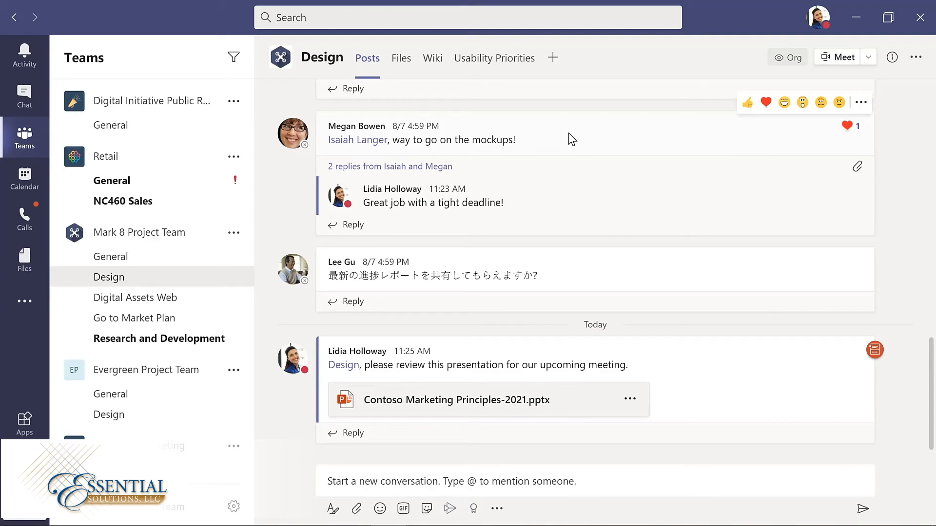
Start a private chat with the IT Admin and send "What's the update on the new laptops for my project team?"
{"action": "left_click", "coordinate": [25, 97]}
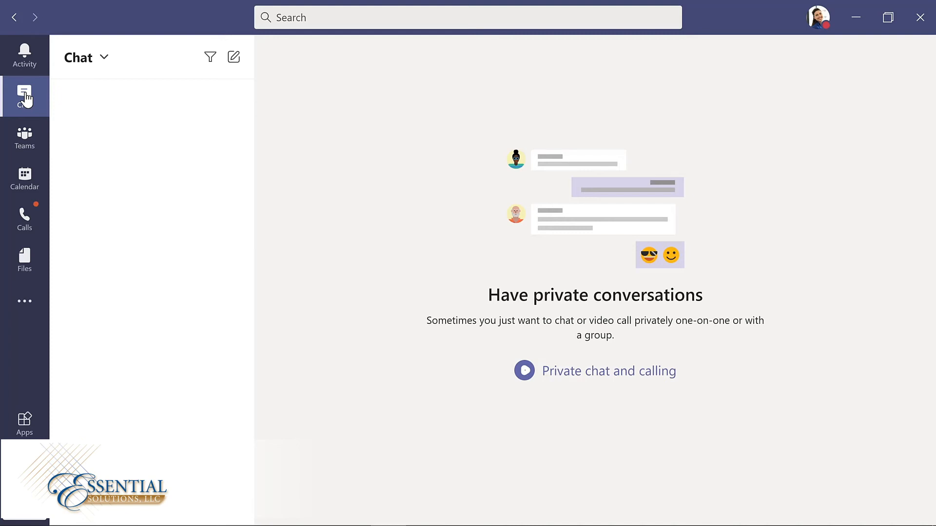
{"action": "left_click", "coordinate": [234, 59]}
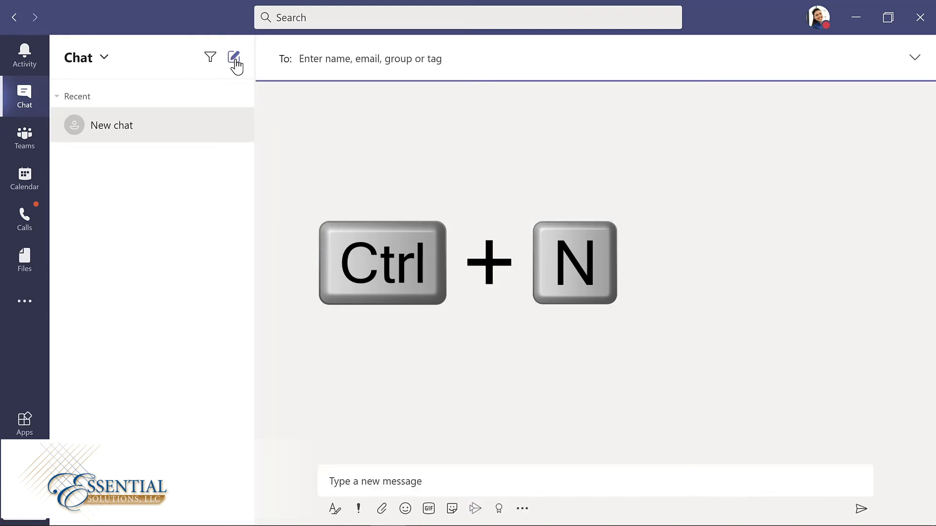
{"action": "type", "text": "all"}
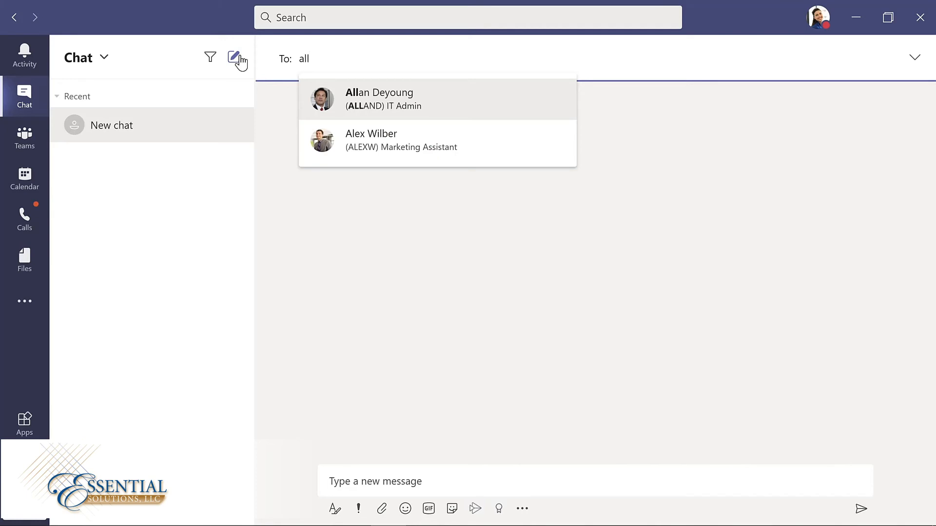
{"action": "key", "text": "Return"}
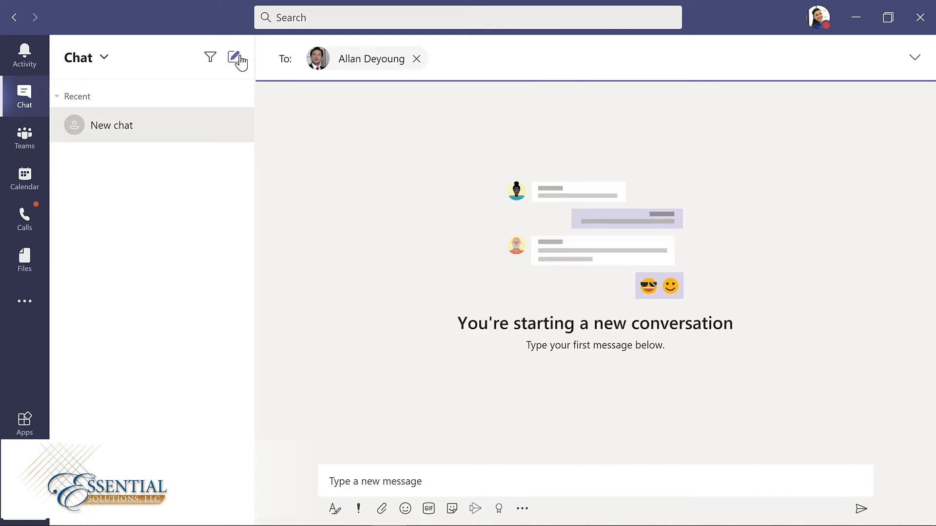
{"action": "left_click", "coordinate": [374, 470]}
{"action": "type", "text": "What's the update on the new laptops for my project team?"}
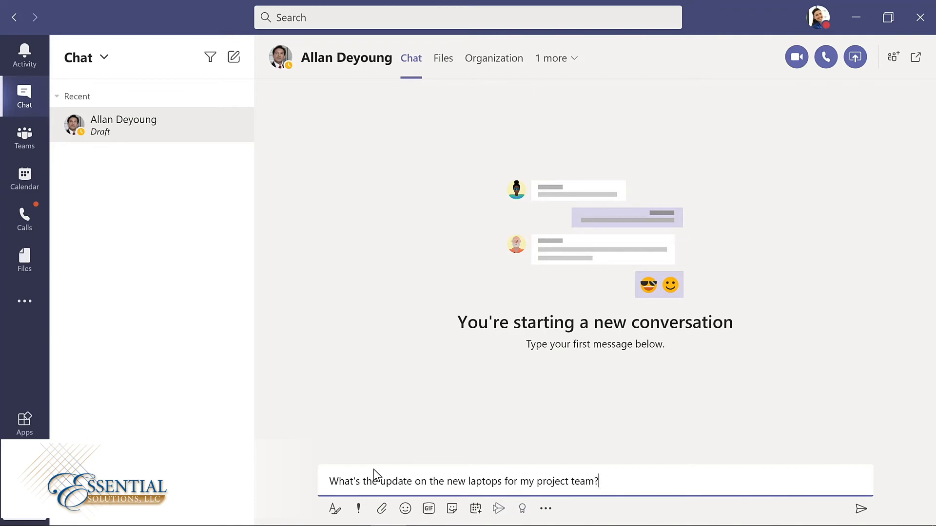
{"action": "key", "text": "Return"}
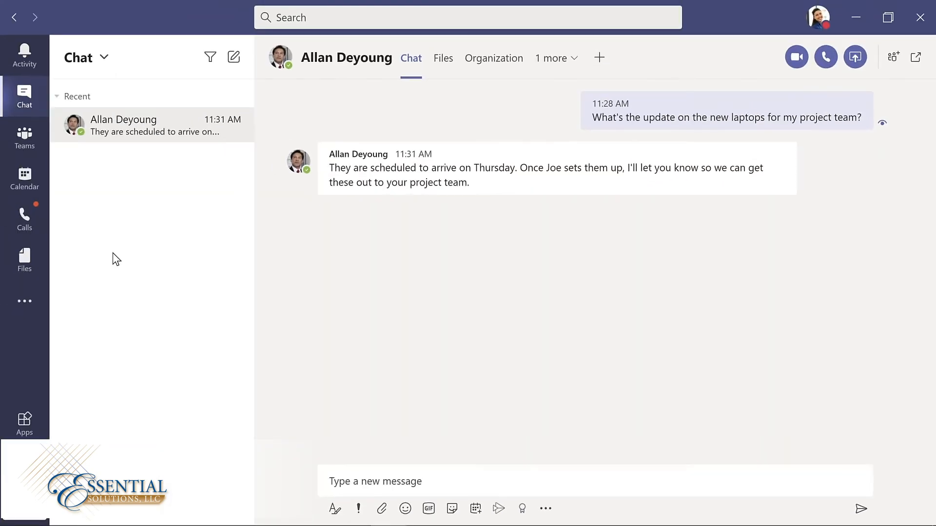
Send the IT Admin a celebration GIF found by searching for "yay", together with the text "Thanks so much!"
{"action": "left_click", "coordinate": [429, 509]}
{"action": "type", "text": "yay"}
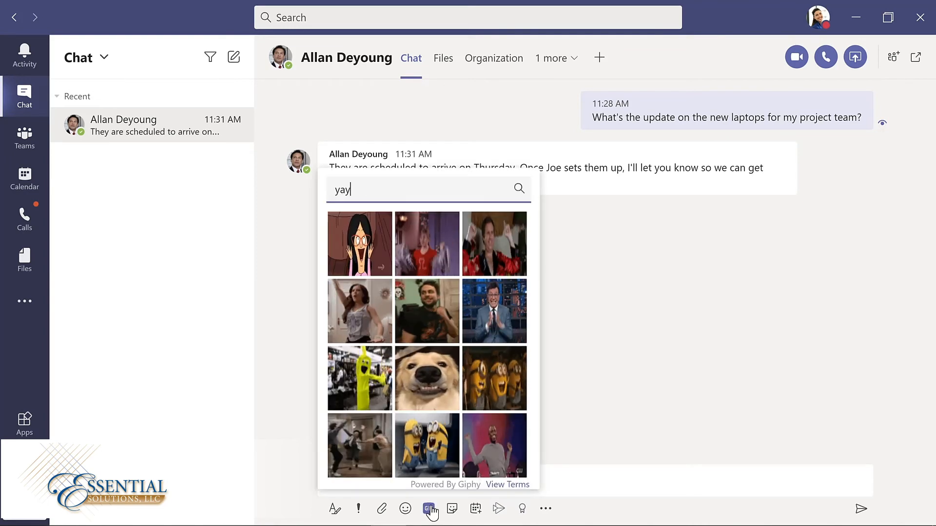
{"action": "left_click", "coordinate": [357, 445]}
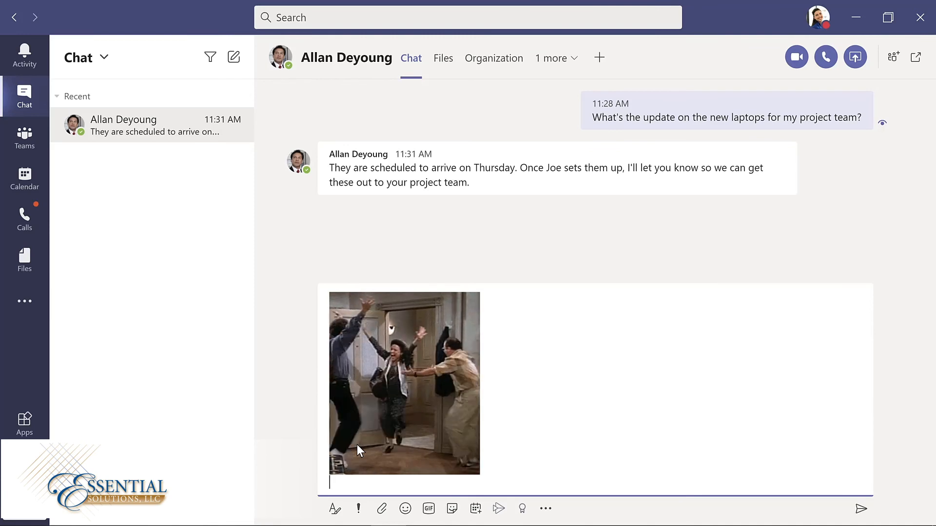
{"action": "type", "text": "Thanks"}
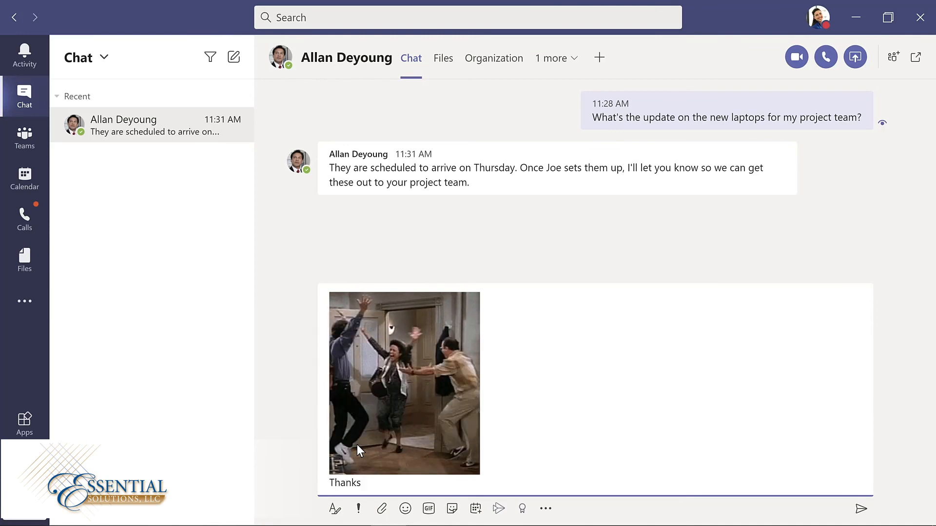
{"action": "type", "text": " so muc"}
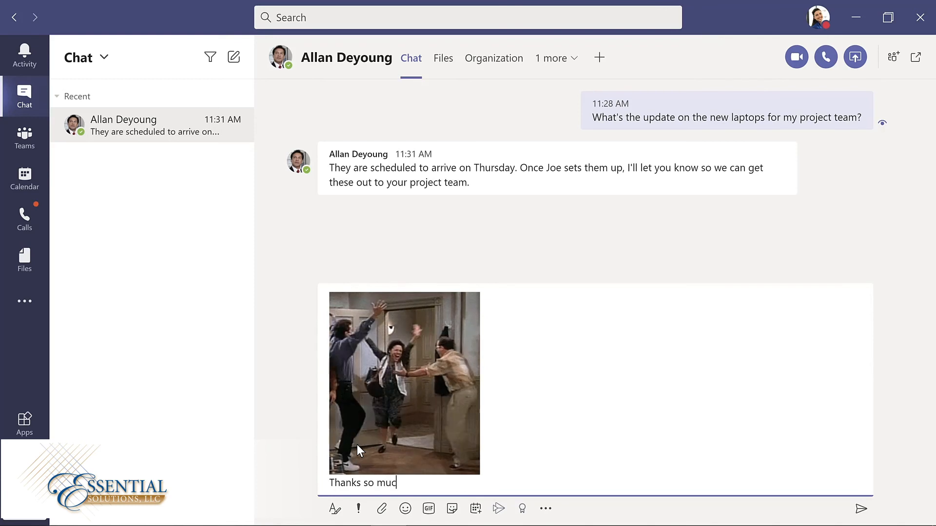
{"action": "type", "text": "h!"}
{"action": "key", "text": "Return"}
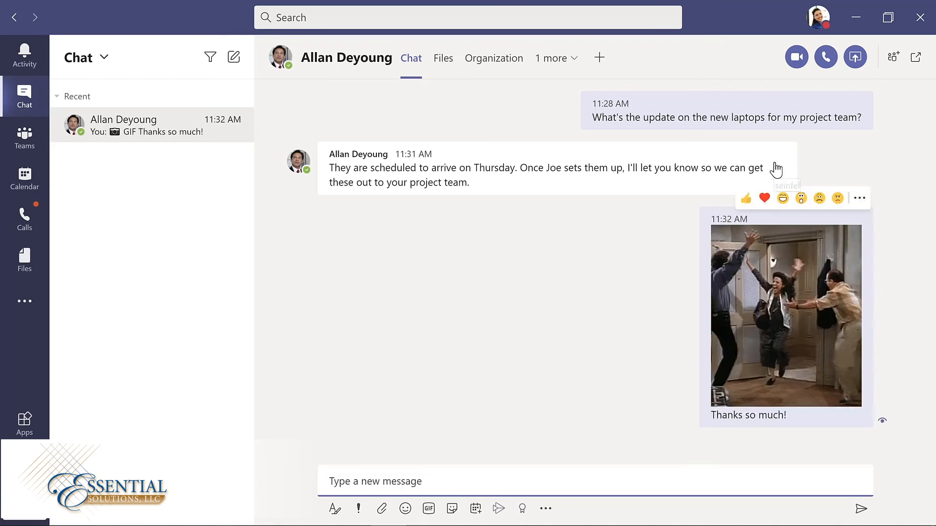
React with the laughing emoji to the IT Admin's reply about the laptops and pin this chat
{"action": "mouse_move", "coordinate": [767, 168]}
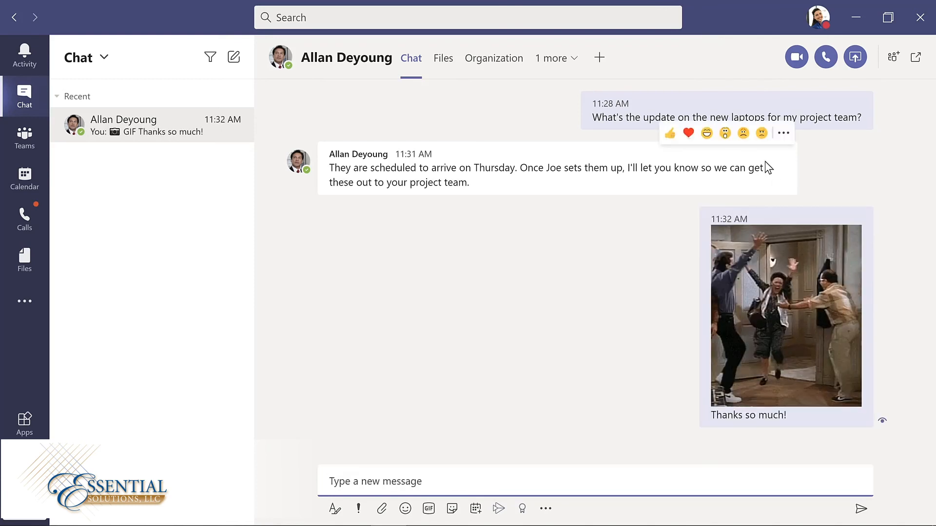
{"action": "left_click", "coordinate": [706, 134]}
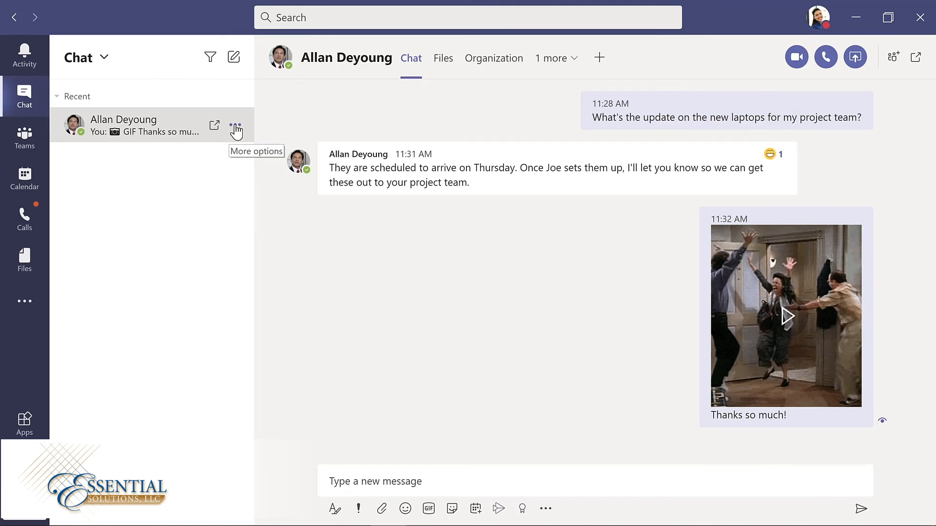
{"action": "left_click", "coordinate": [235, 128]}
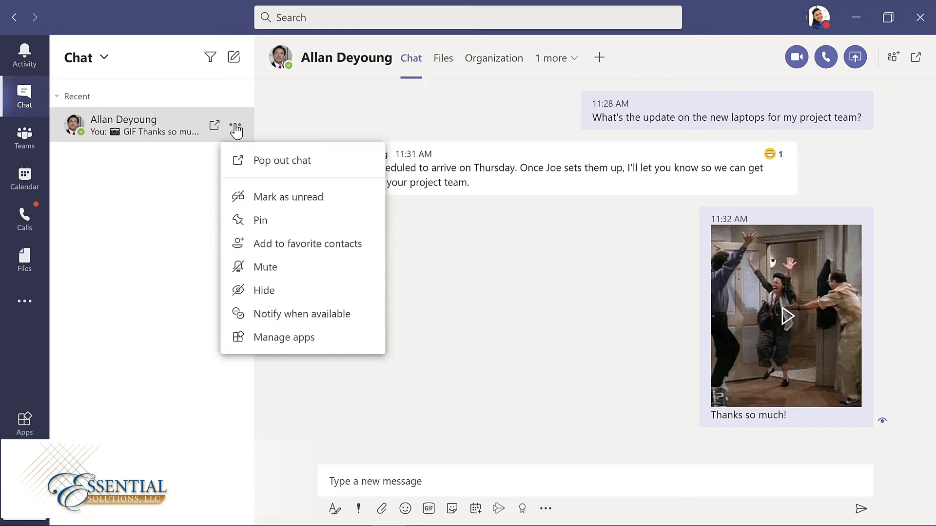
{"action": "left_click", "coordinate": [255, 222]}
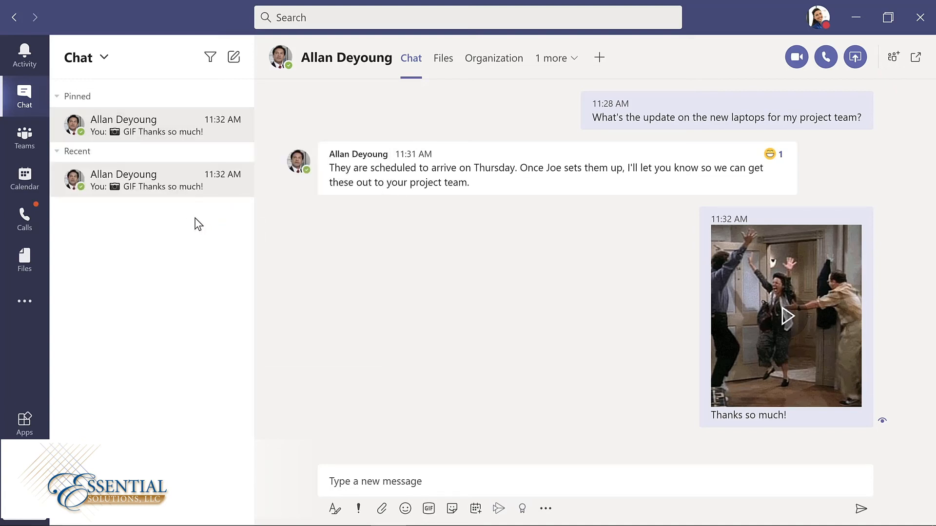
View the calendar in the Week layout and return it to the Work week layout
{"action": "left_click", "coordinate": [24, 179]}
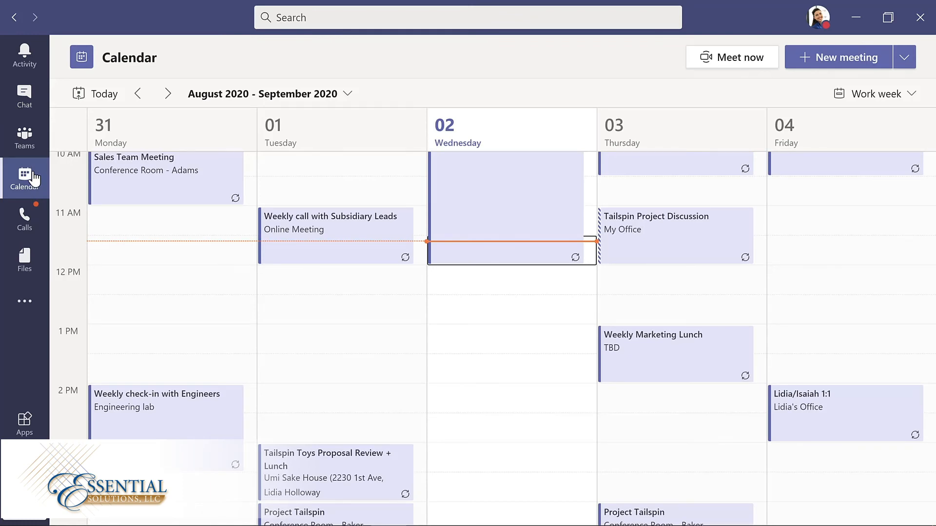
{"action": "left_click", "coordinate": [909, 97]}
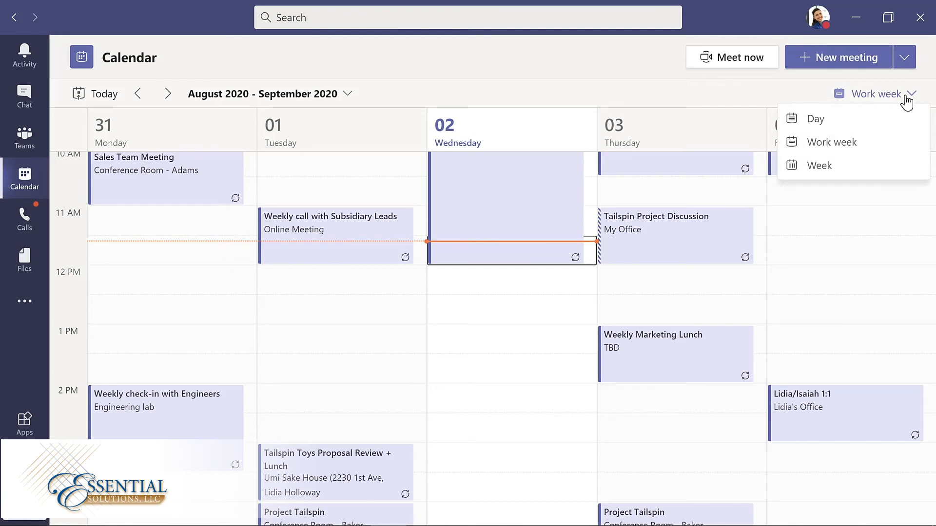
{"action": "left_click", "coordinate": [840, 167]}
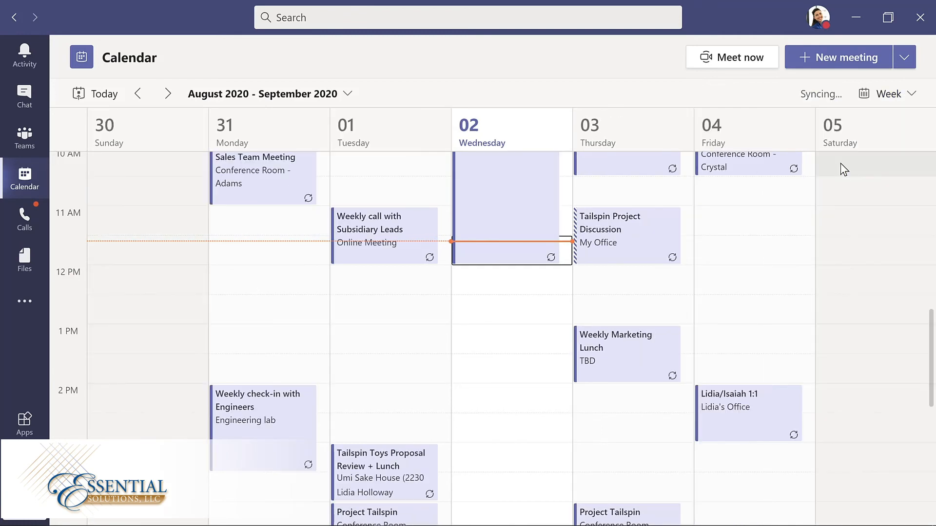
{"action": "left_click", "coordinate": [909, 97]}
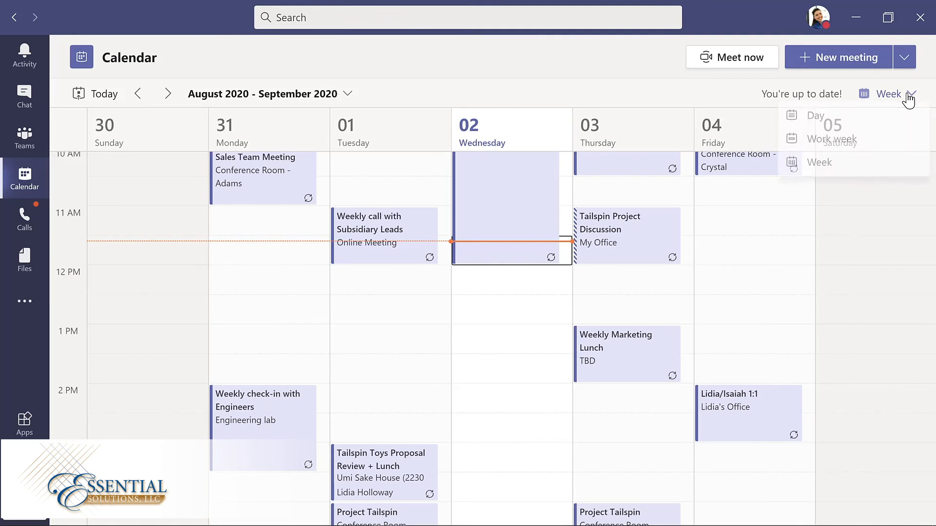
{"action": "left_click", "coordinate": [862, 143]}
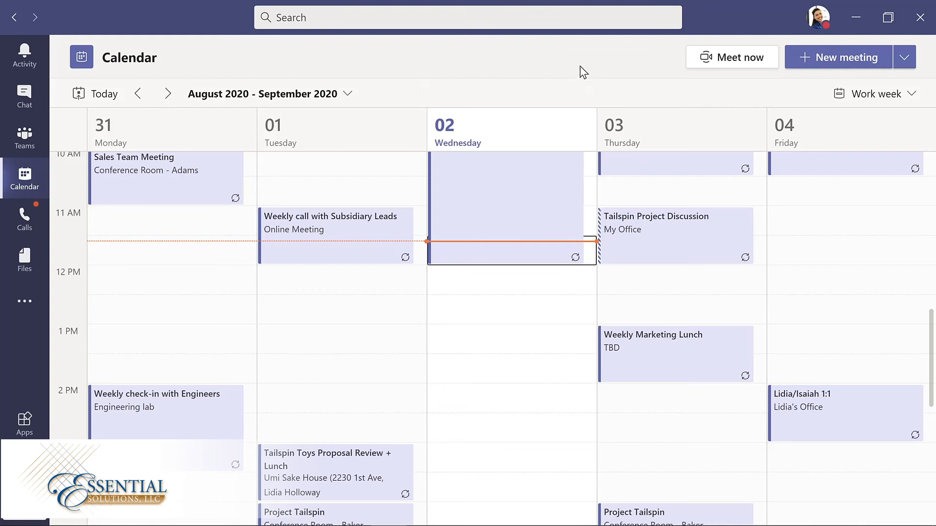
Create a new meeting titled "Evergreen Design Meeting" and add the Planner and three other colleagues as required attendees
{"action": "left_click", "coordinate": [827, 55]}
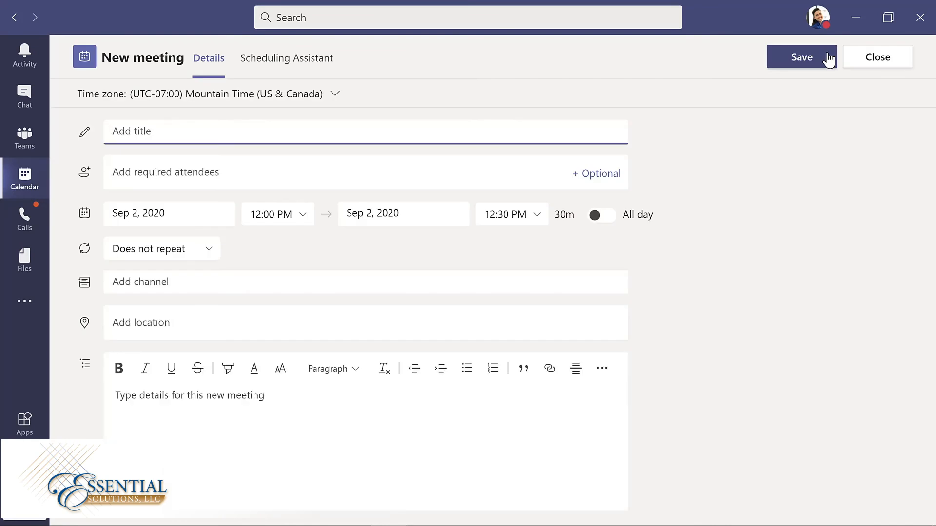
{"action": "type", "text": "Evergreen Design Meeting"}
{"action": "left_click", "coordinate": [230, 171]}
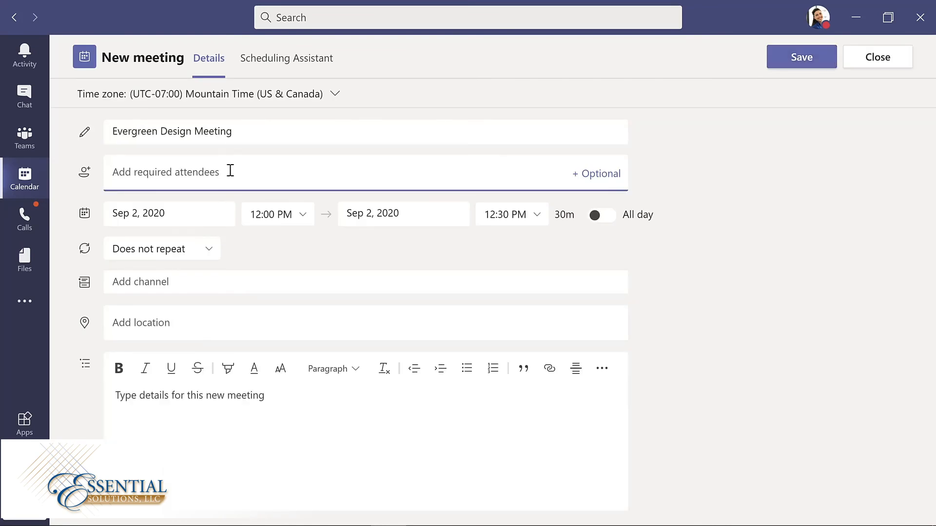
{"action": "type", "text": "lynn"}
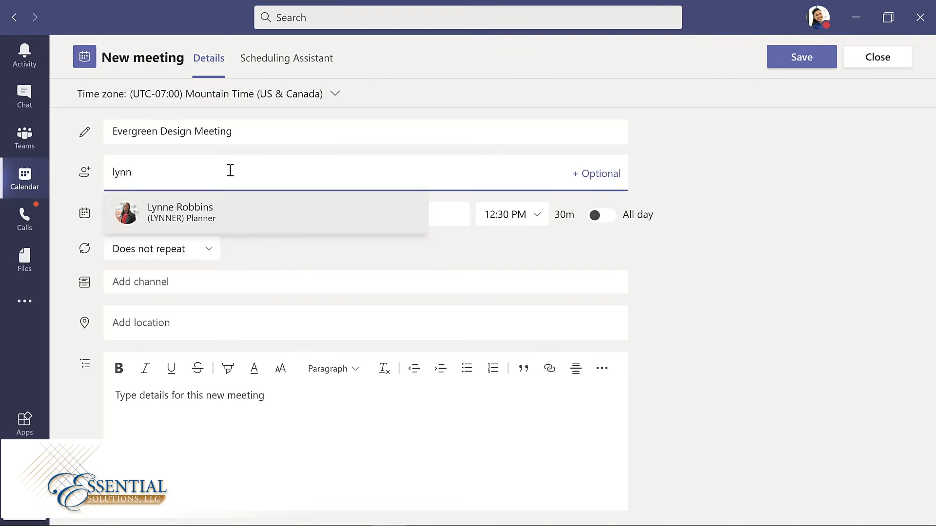
{"action": "key", "text": "Return"}
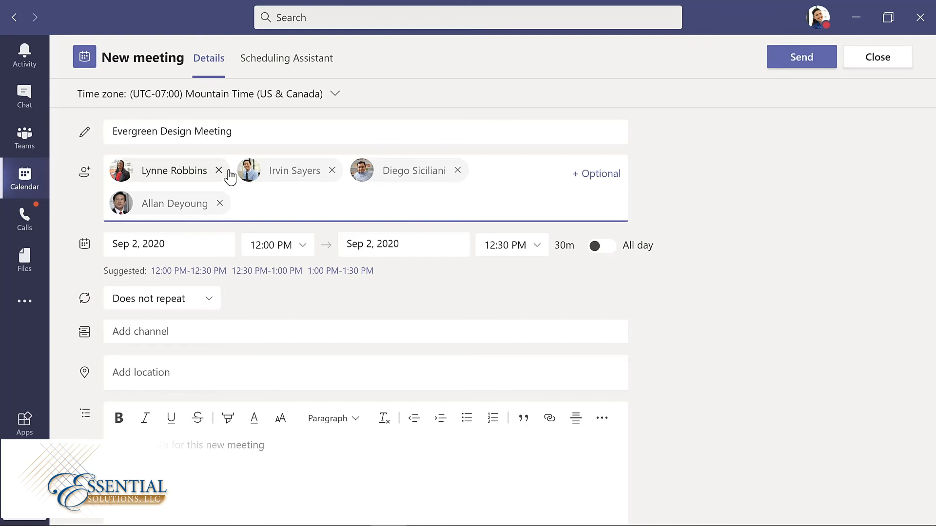
Set the meeting date to Sep 8, 2020 and extend its end time to 1:00 PM in the Scheduling Assistant
{"action": "left_click", "coordinate": [198, 241]}
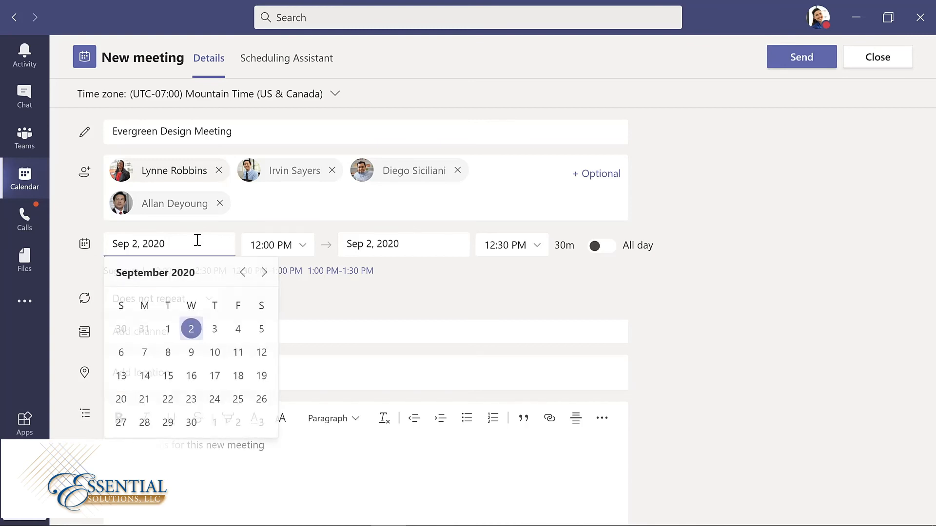
{"action": "left_click", "coordinate": [167, 352]}
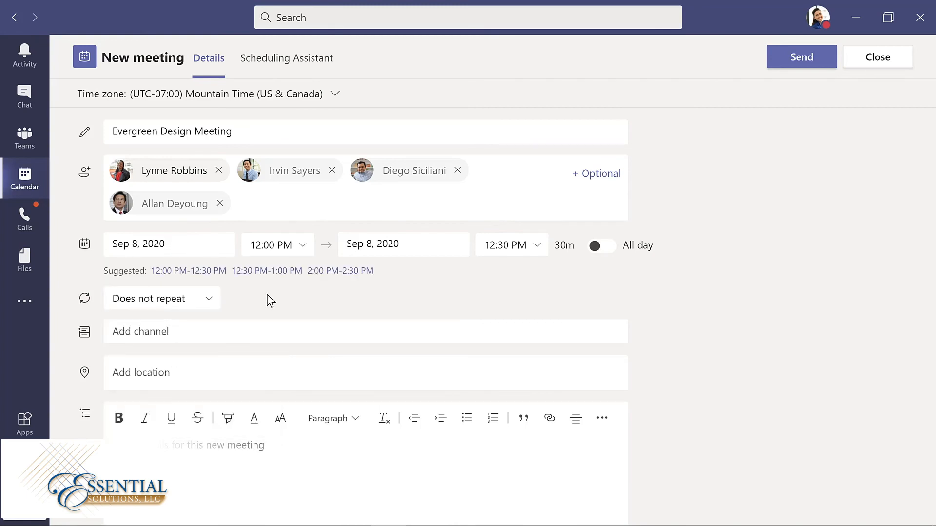
{"action": "left_click", "coordinate": [274, 58]}
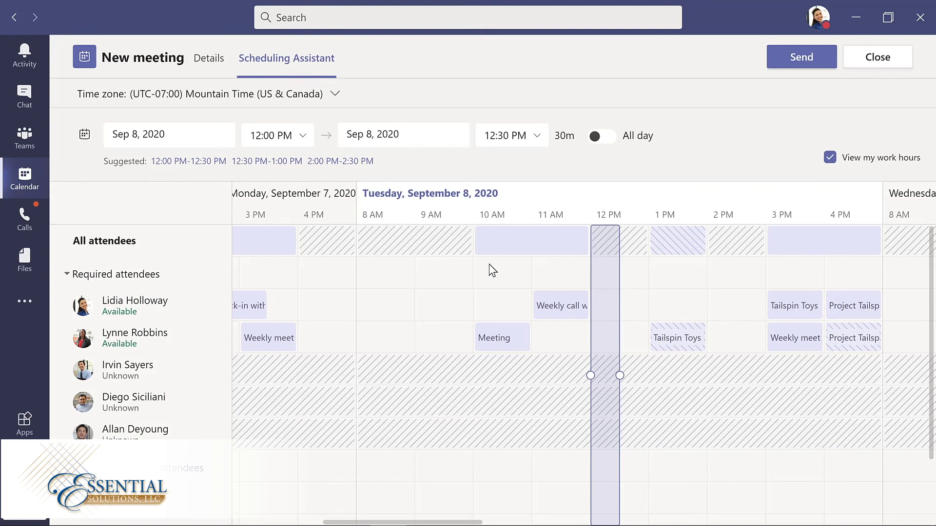
{"action": "left_click_drag", "start_coordinate": [619, 375], "coordinate": [652, 375]}
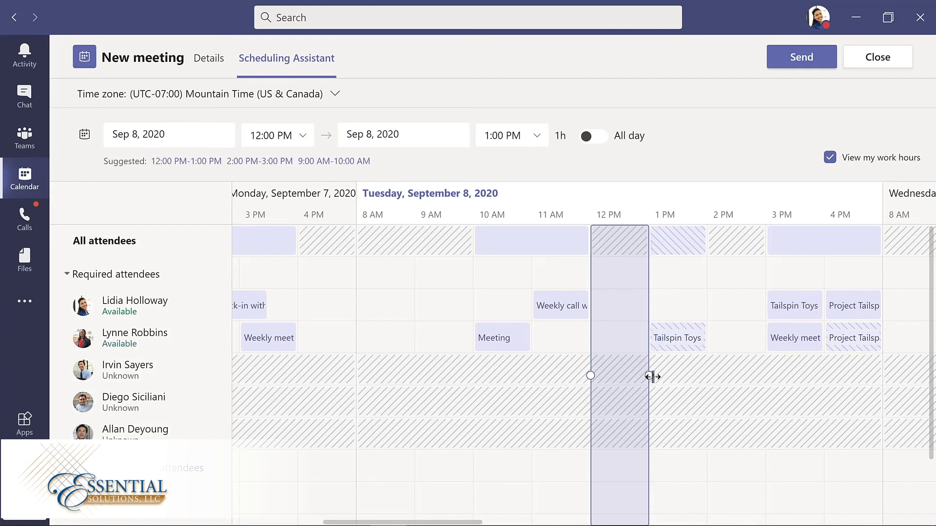
Add the Evergreen Project Team's Design channel to the meeting details
{"action": "left_click", "coordinate": [209, 59]}
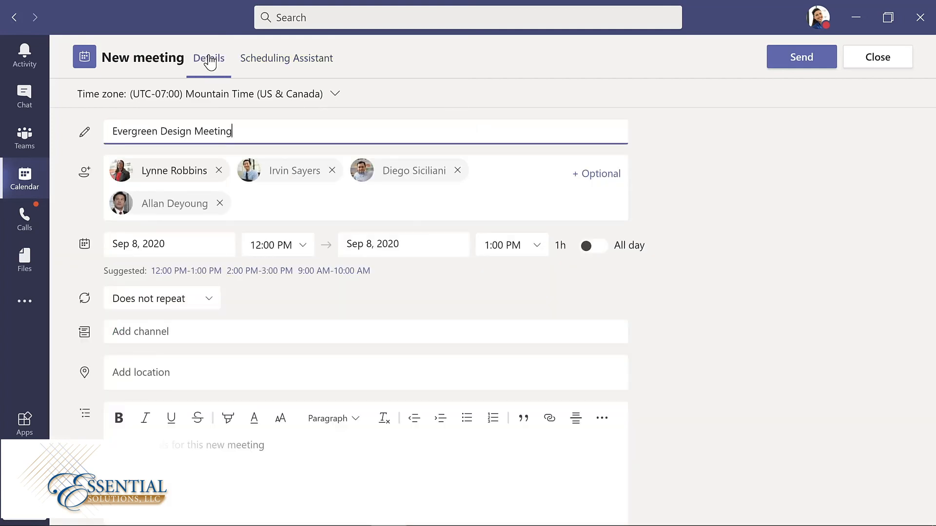
{"action": "left_click", "coordinate": [219, 332]}
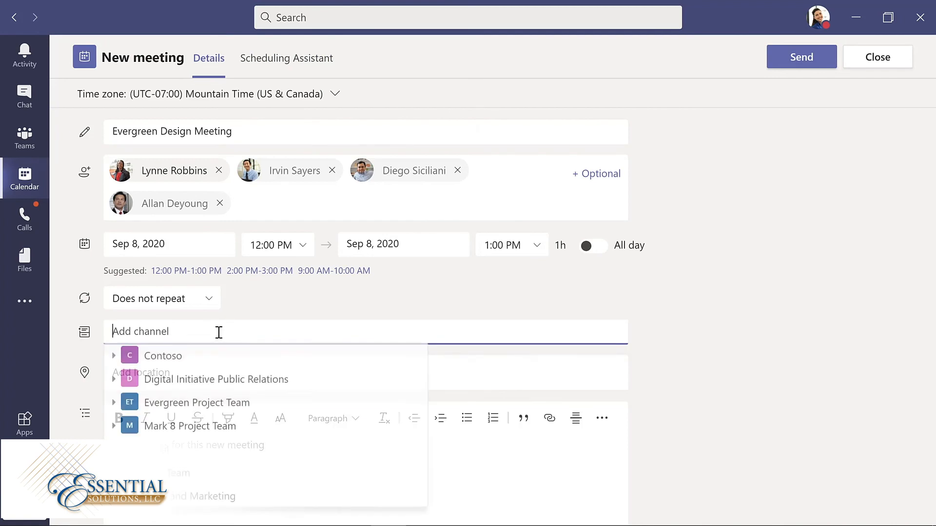
{"action": "left_click", "coordinate": [113, 405]}
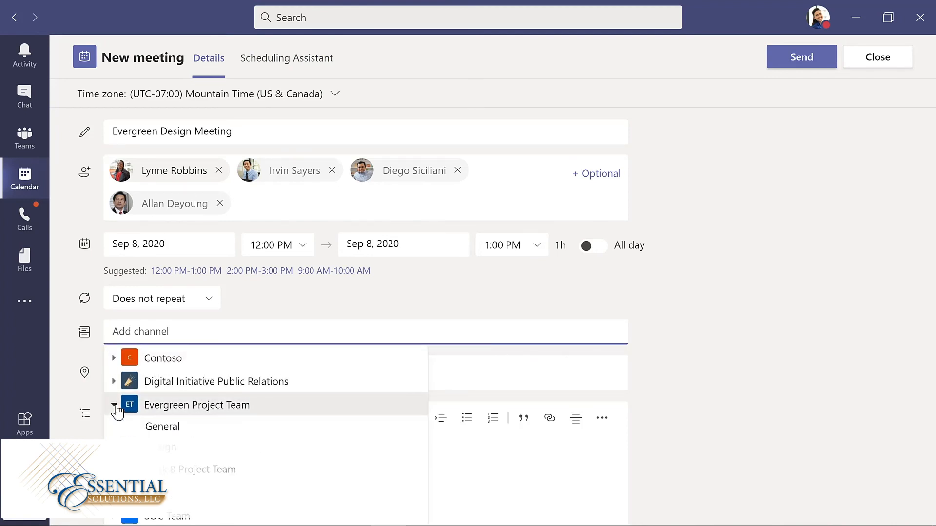
{"action": "left_click", "coordinate": [169, 453]}
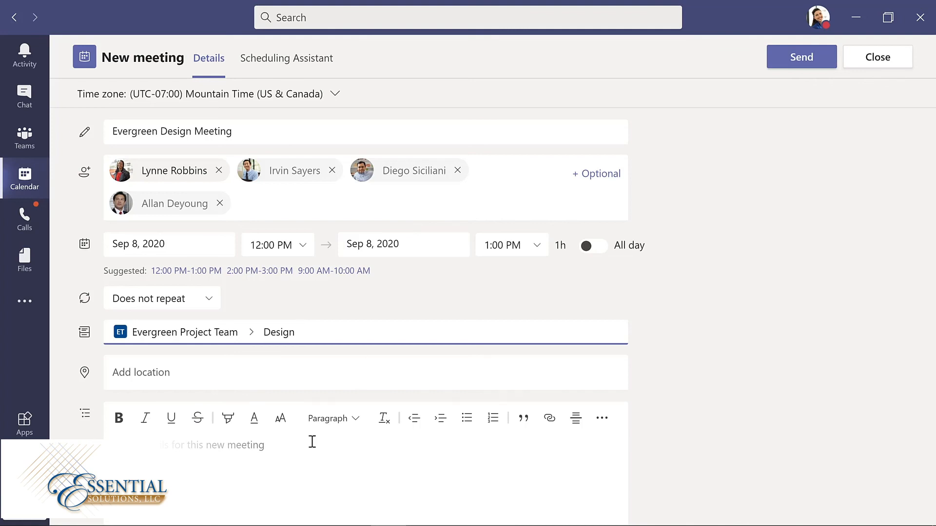
Enter "Weekly meeting for design team" as the meeting description and send the invitation
{"action": "left_click", "coordinate": [258, 445]}
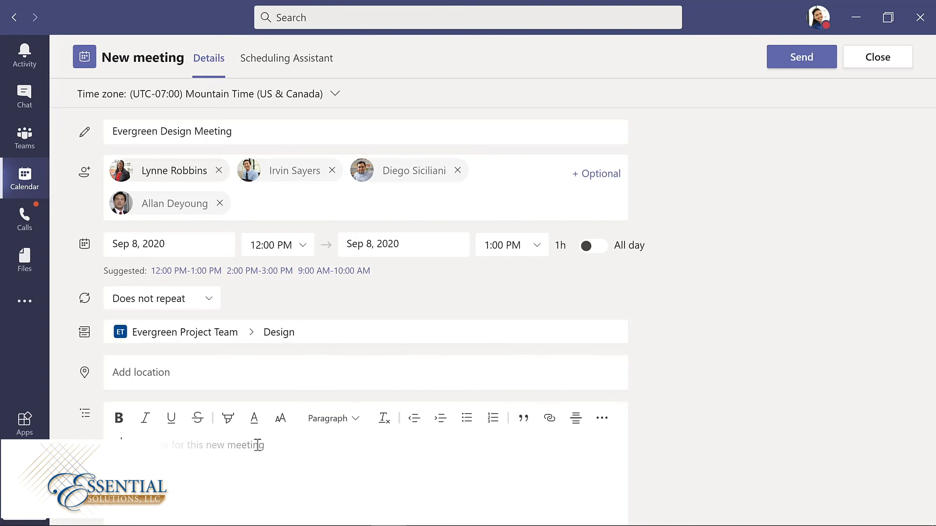
{"action": "type", "text": "Weekly meeting for design team"}
{"action": "left_click", "coordinate": [794, 60]}
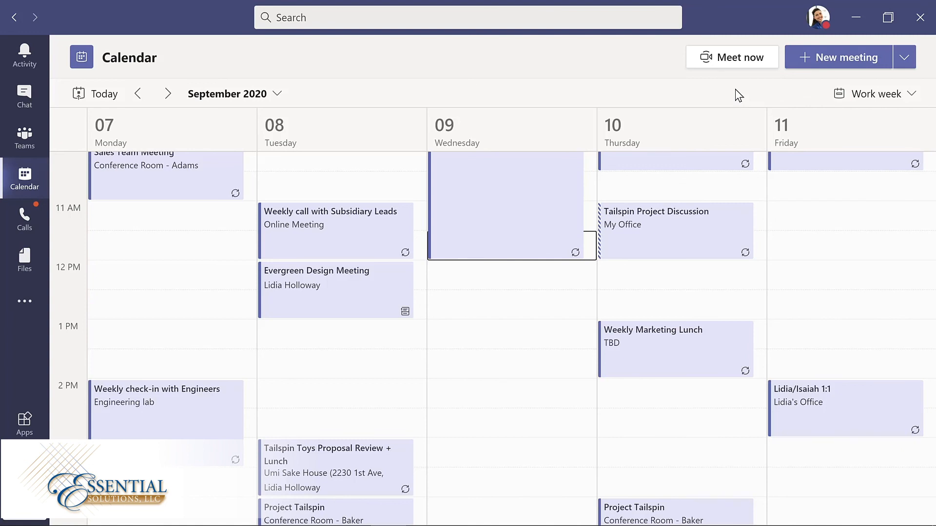
Return to the posts of the Mark 8 Project Team's Design channel
{"action": "left_click", "coordinate": [27, 140]}
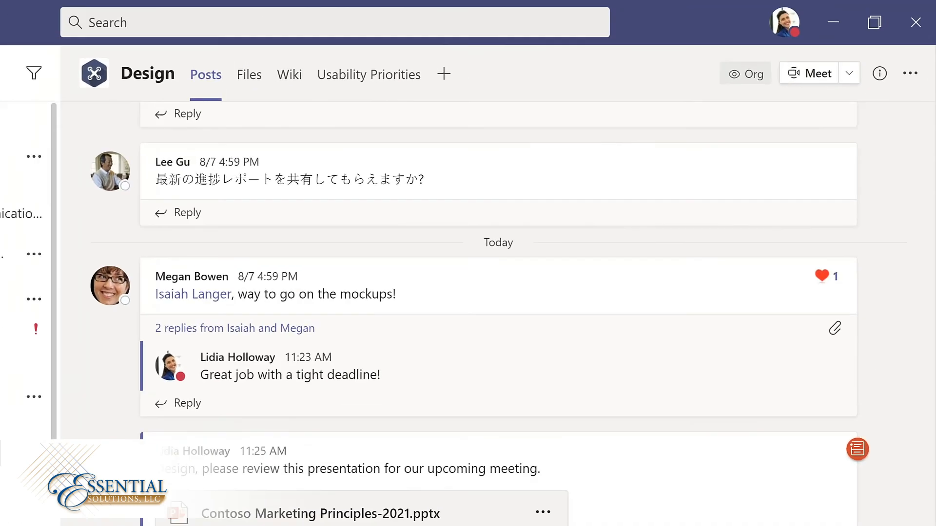
Start an instant meeting titled "Updates to planning document" in the Design channel and open the additional meeting options
{"action": "left_click", "coordinate": [868, 57]}
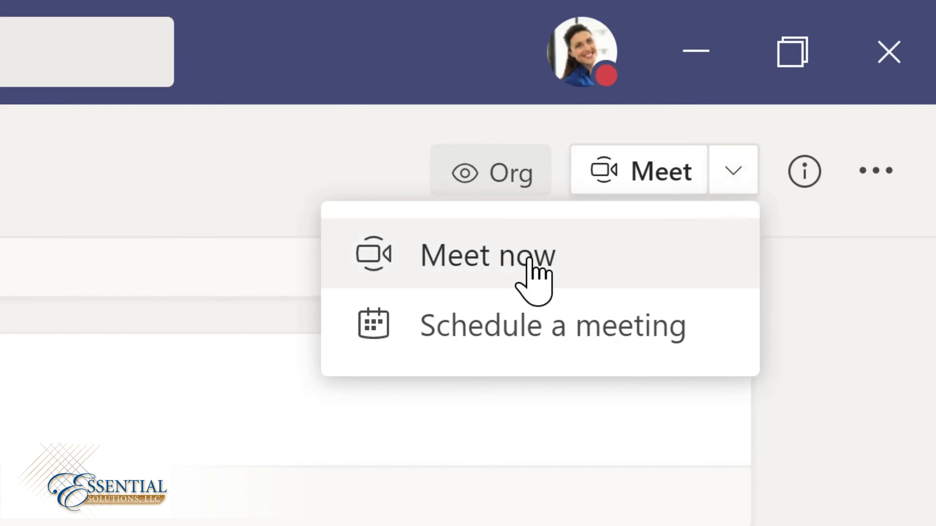
{"action": "left_click", "coordinate": [494, 257]}
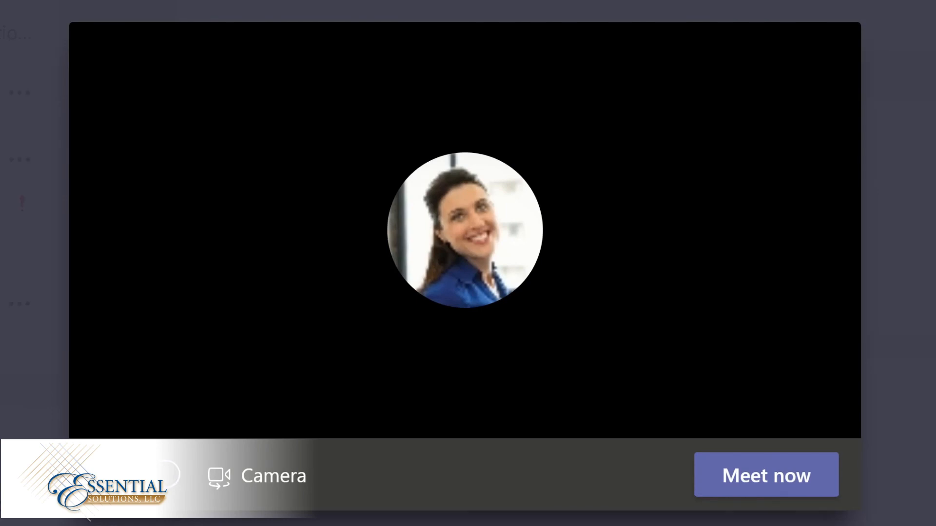
{"action": "type", "text": "dates to planning document"}
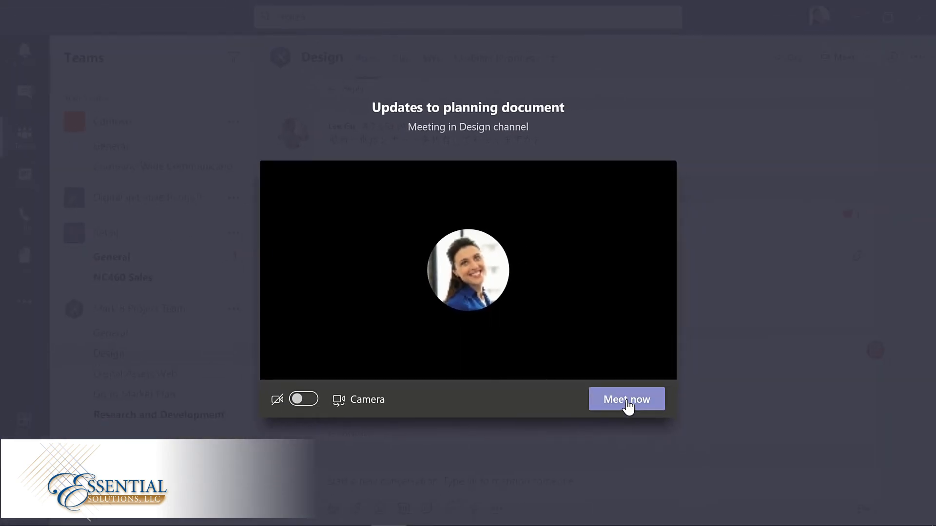
{"action": "left_click", "coordinate": [627, 404]}
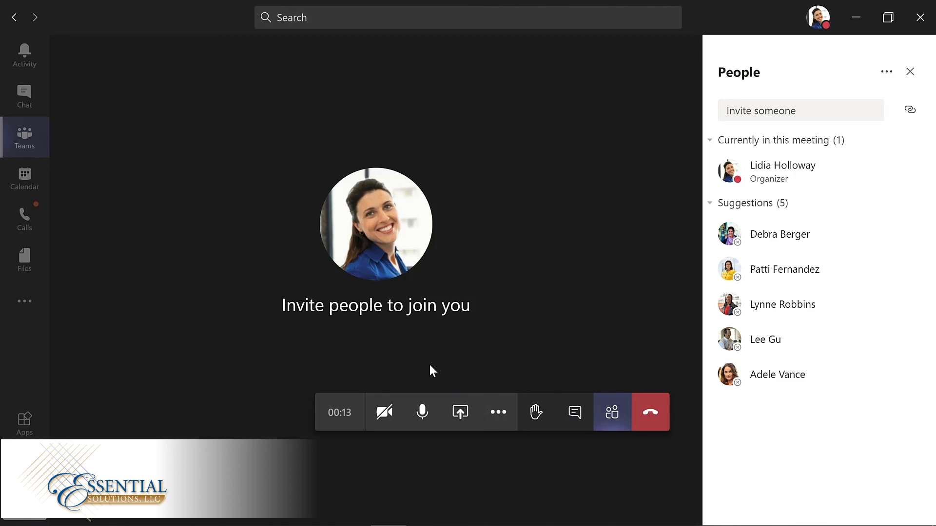
{"action": "left_click", "coordinate": [498, 418]}
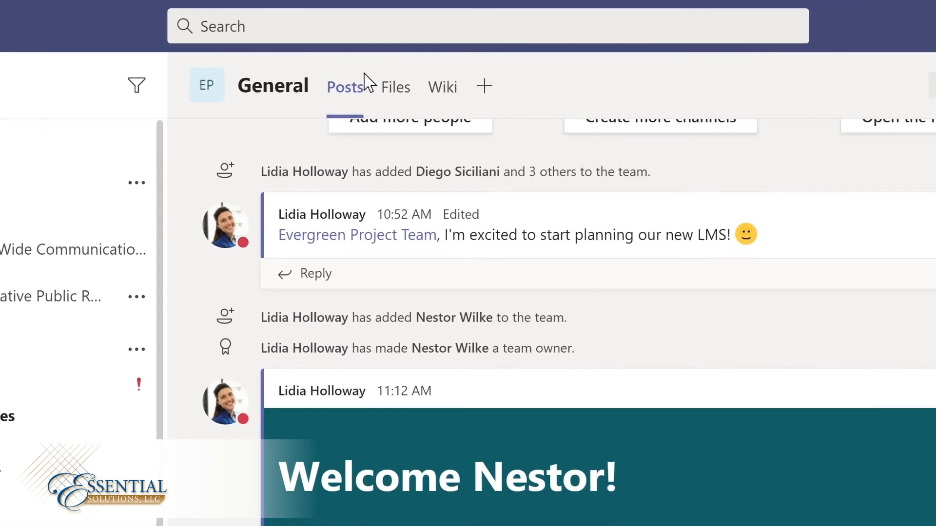
Search for "marketing" and open the Sales and Marketing General channel message about attending a conference next month
{"action": "left_click", "coordinate": [342, 22]}
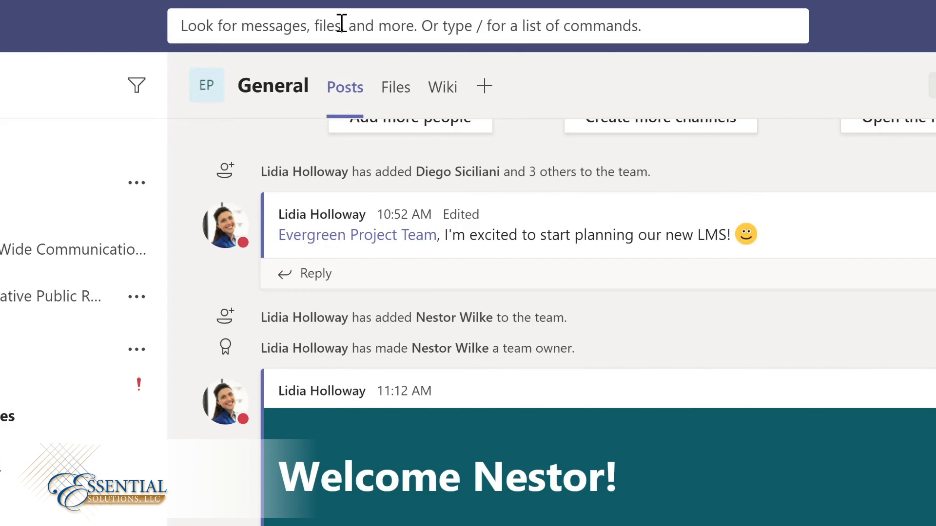
{"action": "type", "text": "marketing"}
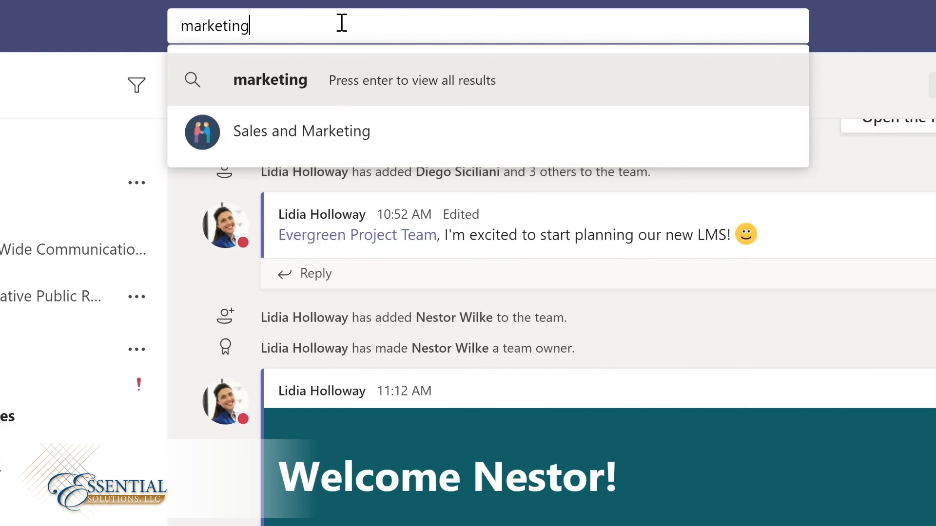
{"action": "key", "text": "Return"}
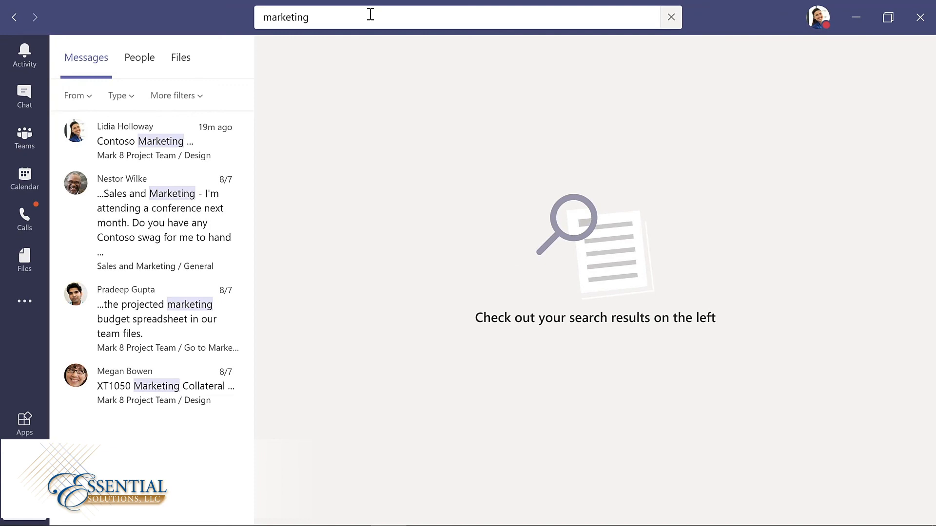
{"action": "left_click", "coordinate": [147, 213]}
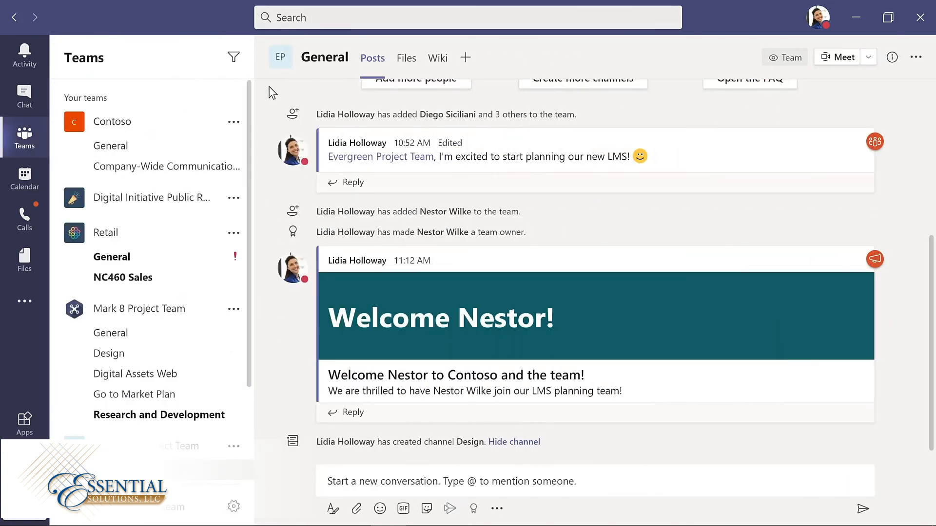
List the available slash commands and run /keys to show the keyboard shortcuts
{"action": "left_click", "coordinate": [319, 18]}
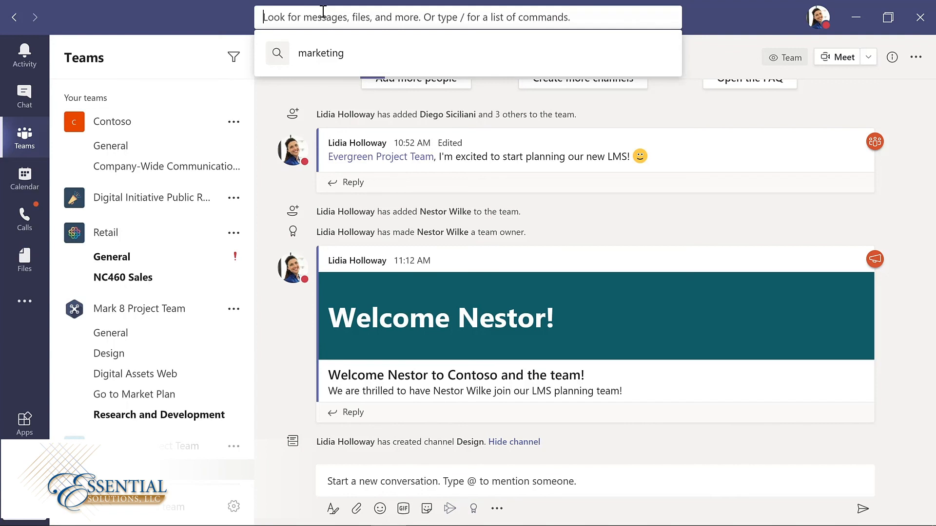
{"action": "type", "text": "/"}
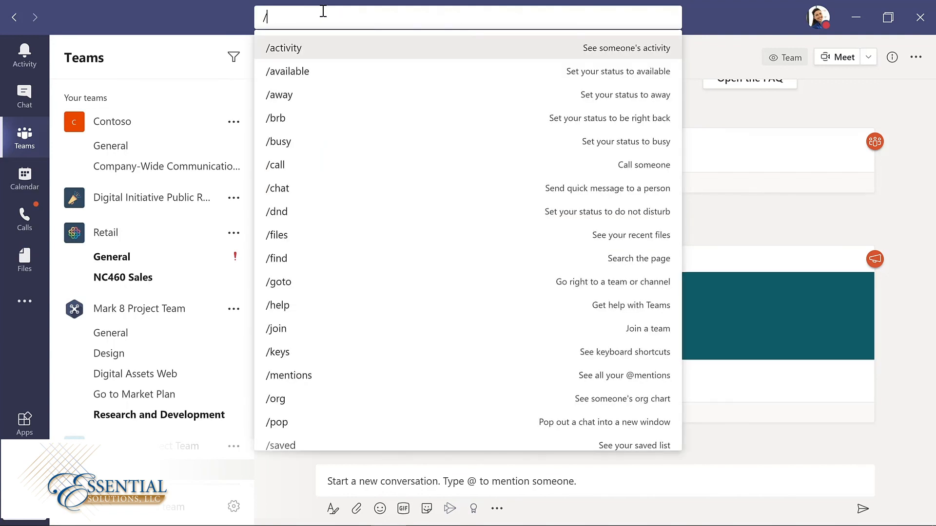
{"action": "key", "text": "Escape"}
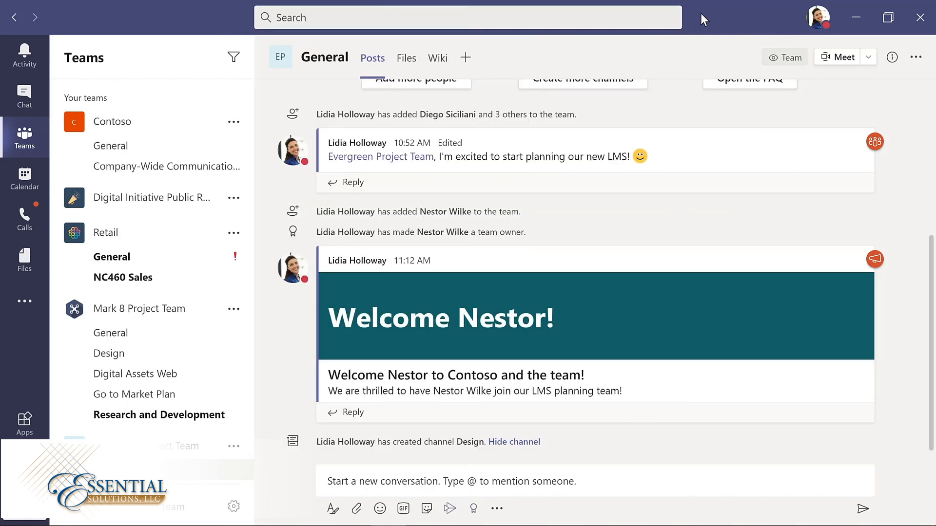
{"action": "key", "text": "ctrl+slash"}
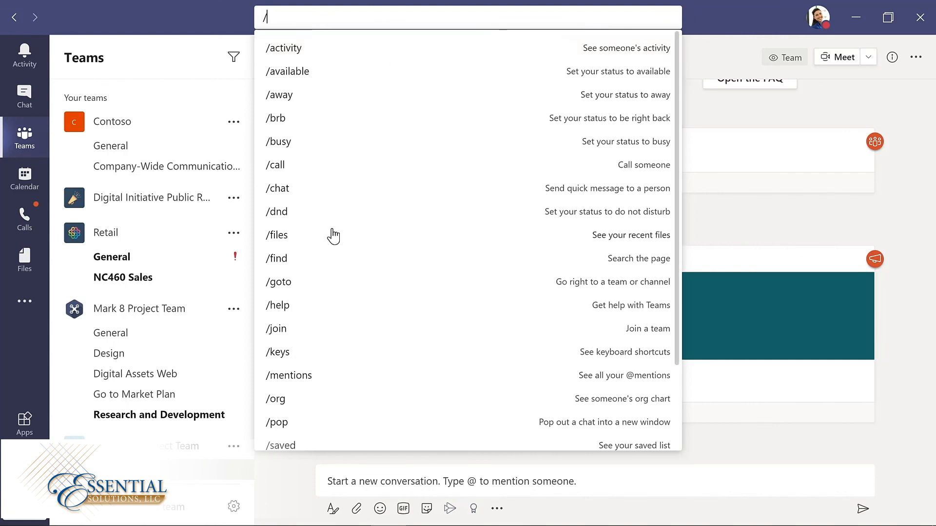
{"action": "left_click", "coordinate": [286, 352]}
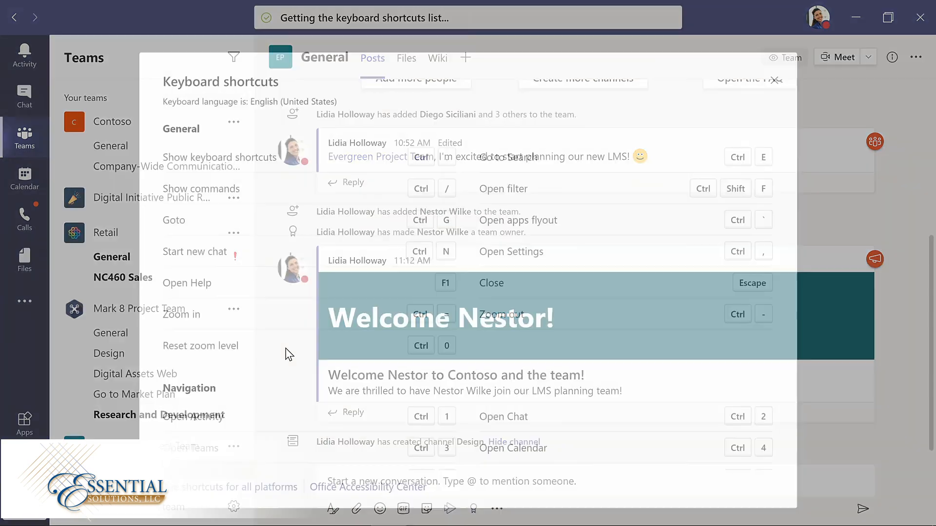